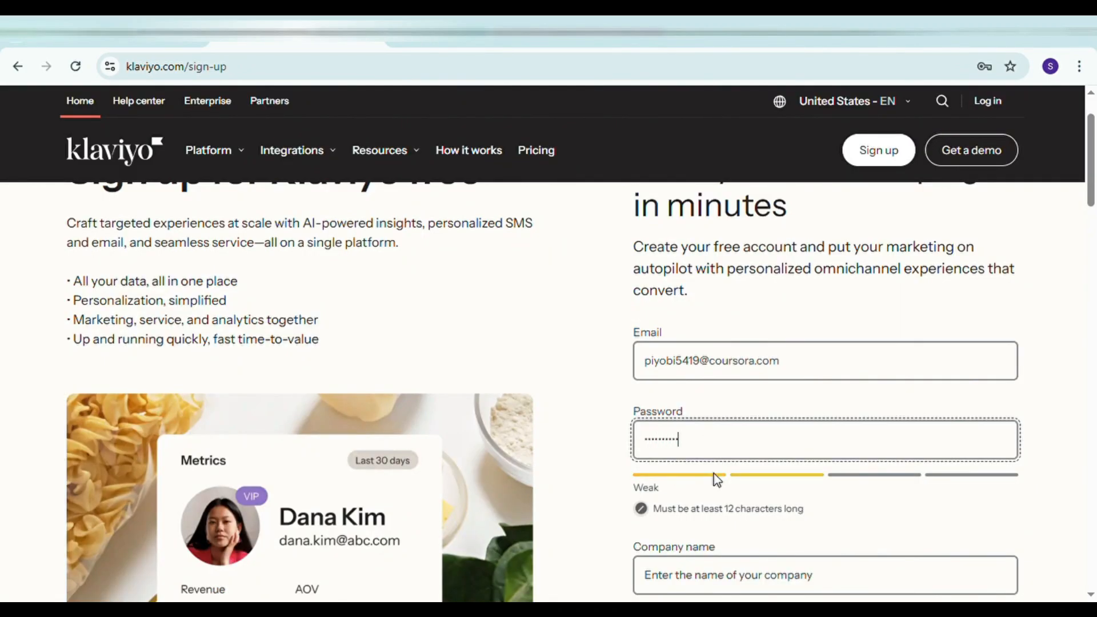
Enter ".facebook manager" as the company name and fill in the company website on the sign-up form.
scroll(717, 480, "down", 3)
key("Tab")
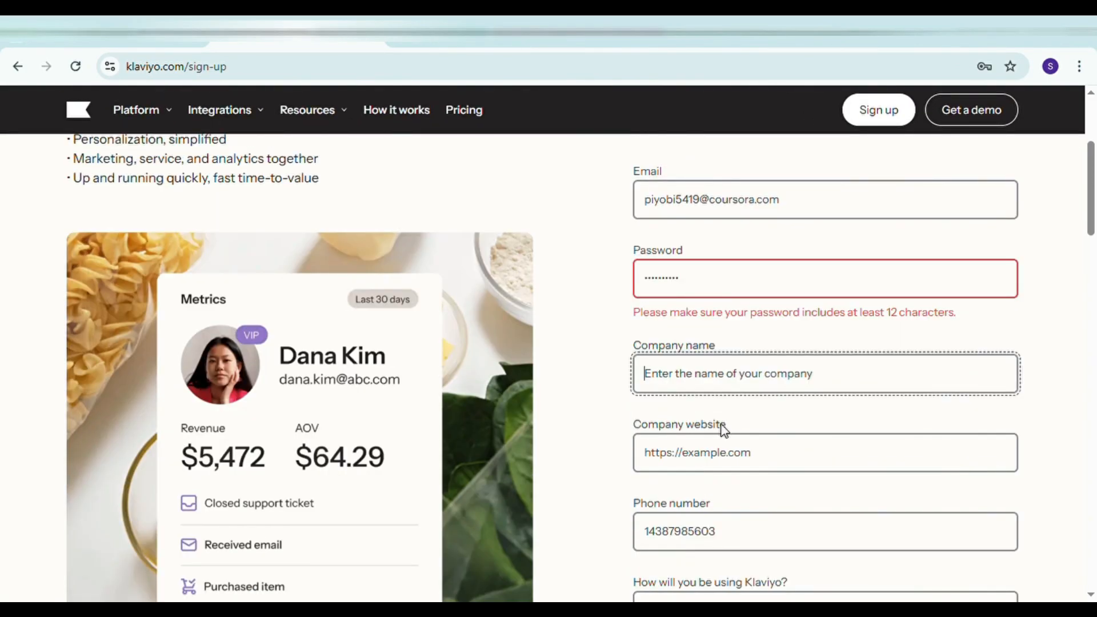
left_click(742, 450)
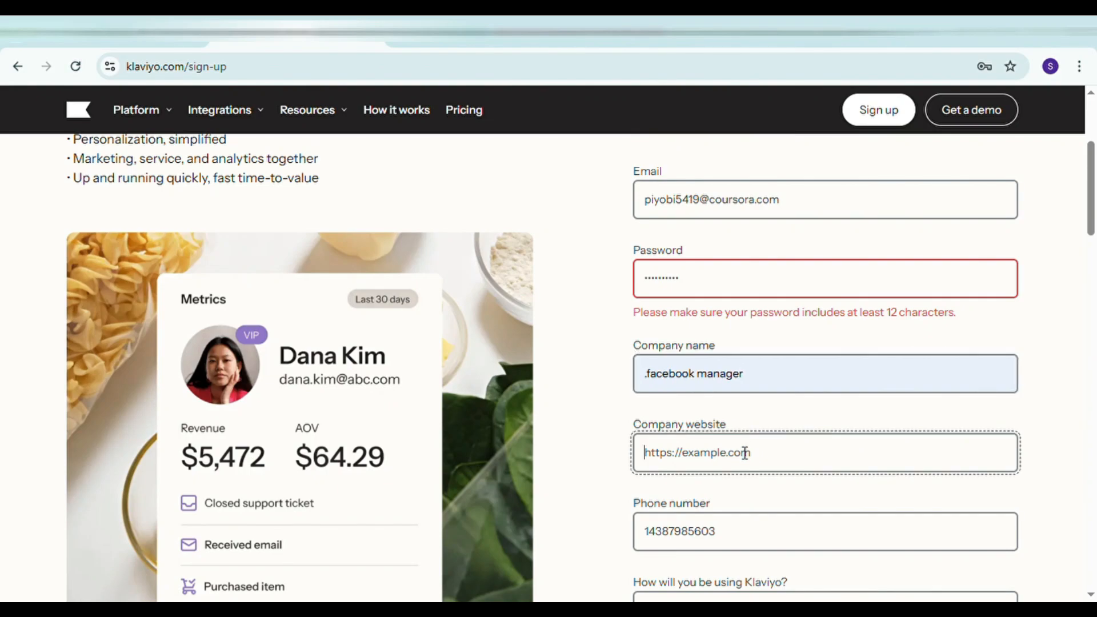
left_click(774, 499)
scroll(743, 505, "down", 2)
Set the answer to how the service will be used to "For my own business".
left_click(902, 537)
scroll(903, 538, "down", 4)
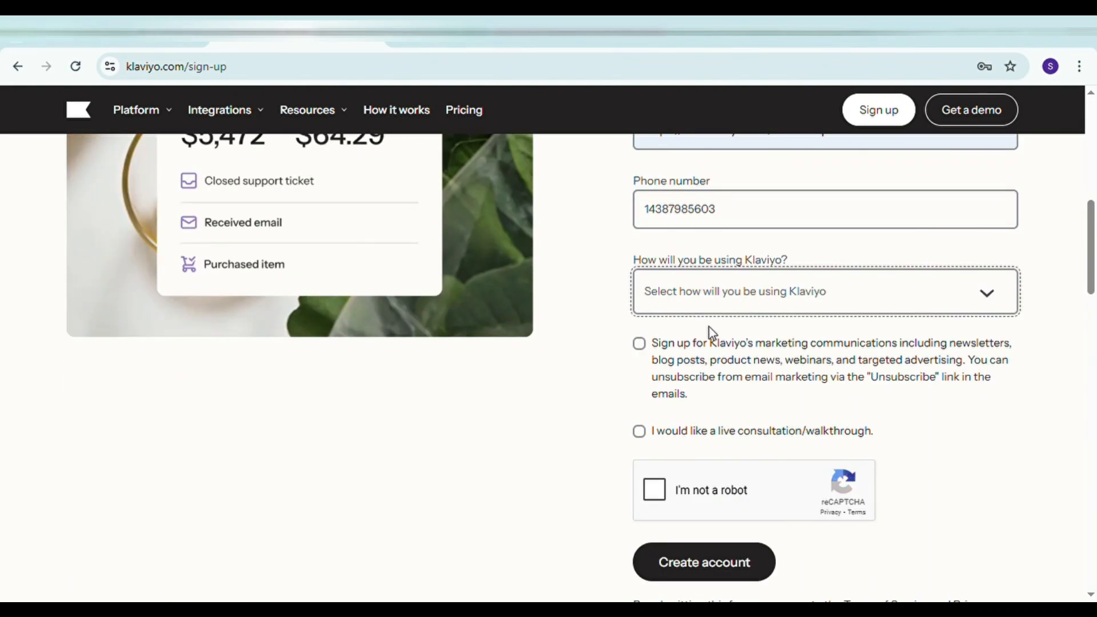
left_click(779, 337)
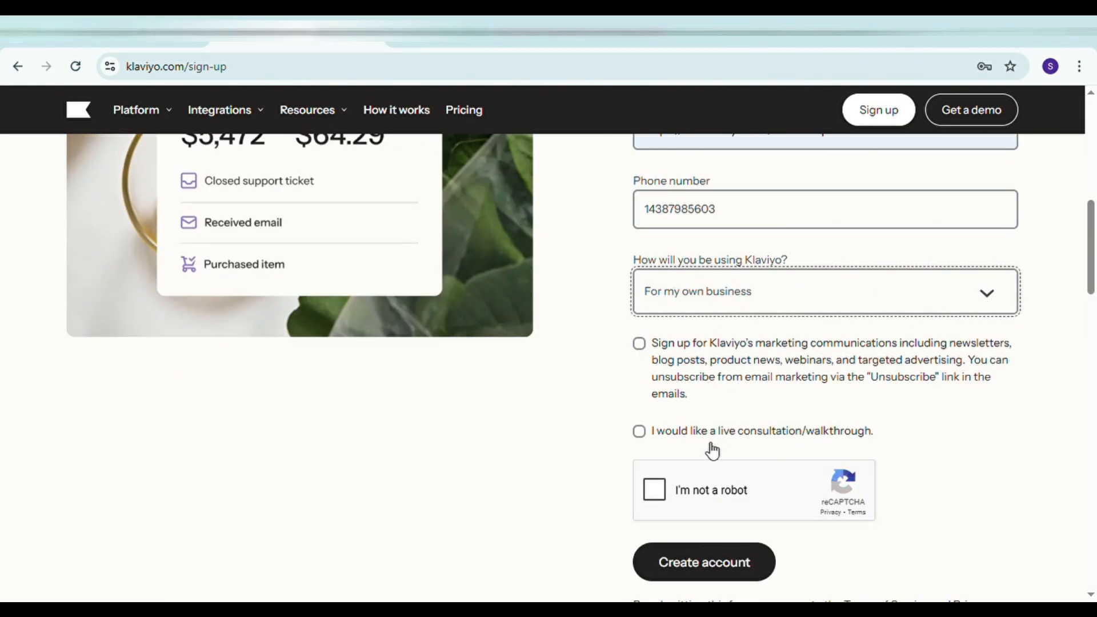
Opt in to marketing communications and a live consultation, pass the robot check, and submit the form to create the account.
left_click(640, 344)
left_click(660, 490)
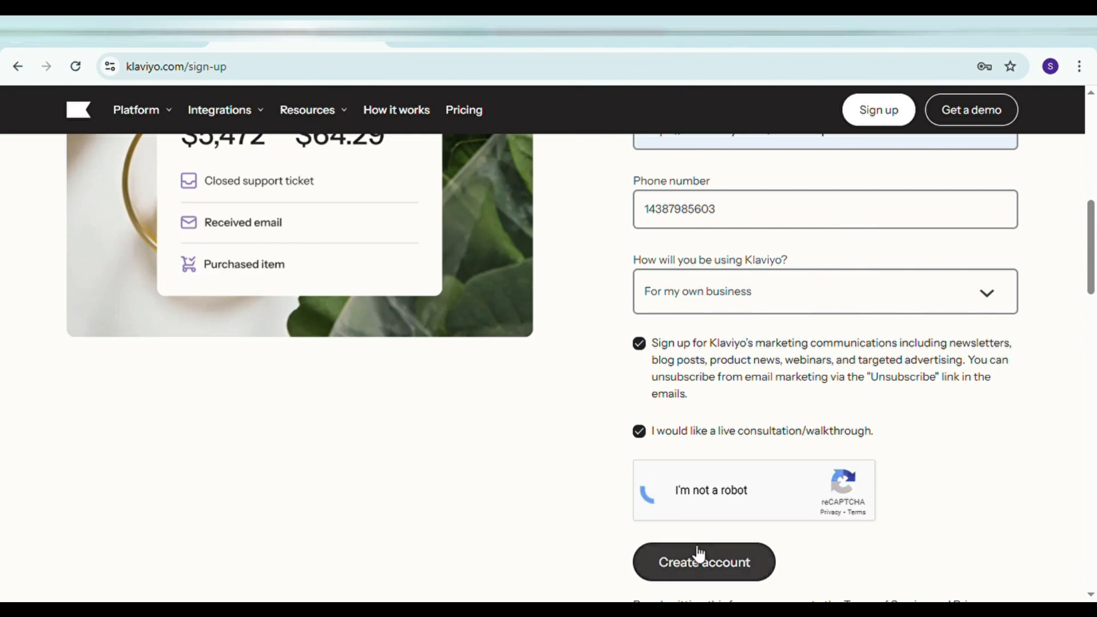
left_click(735, 570)
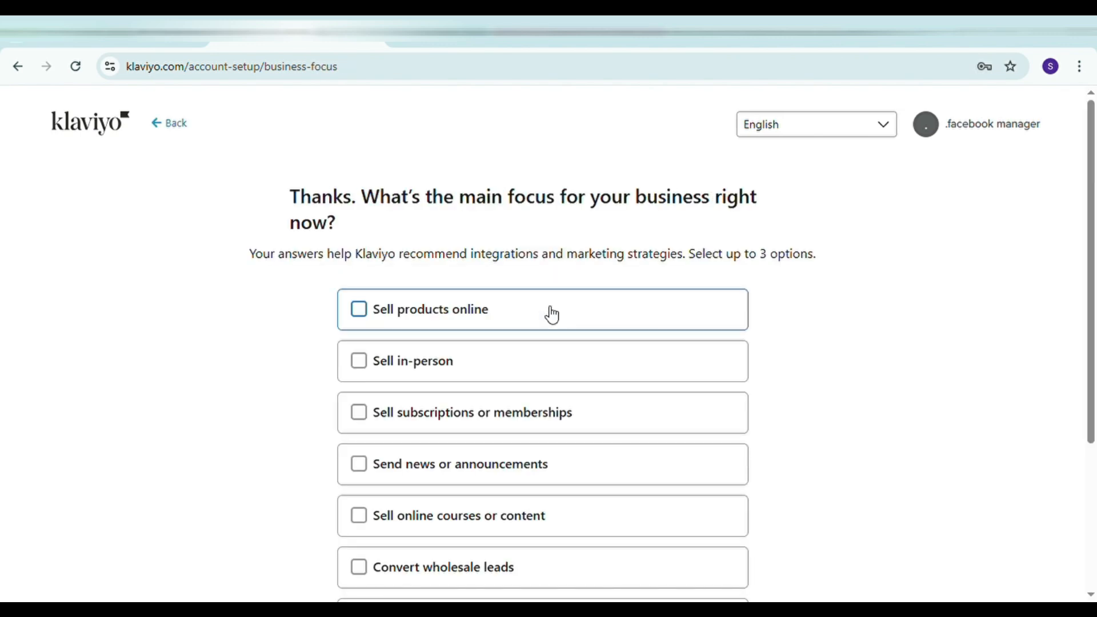
Choose "Sell products online" as the main business focus and complete the primary business platform question.
left_click(551, 311)
scroll(524, 431, "down", 4)
left_click(540, 572)
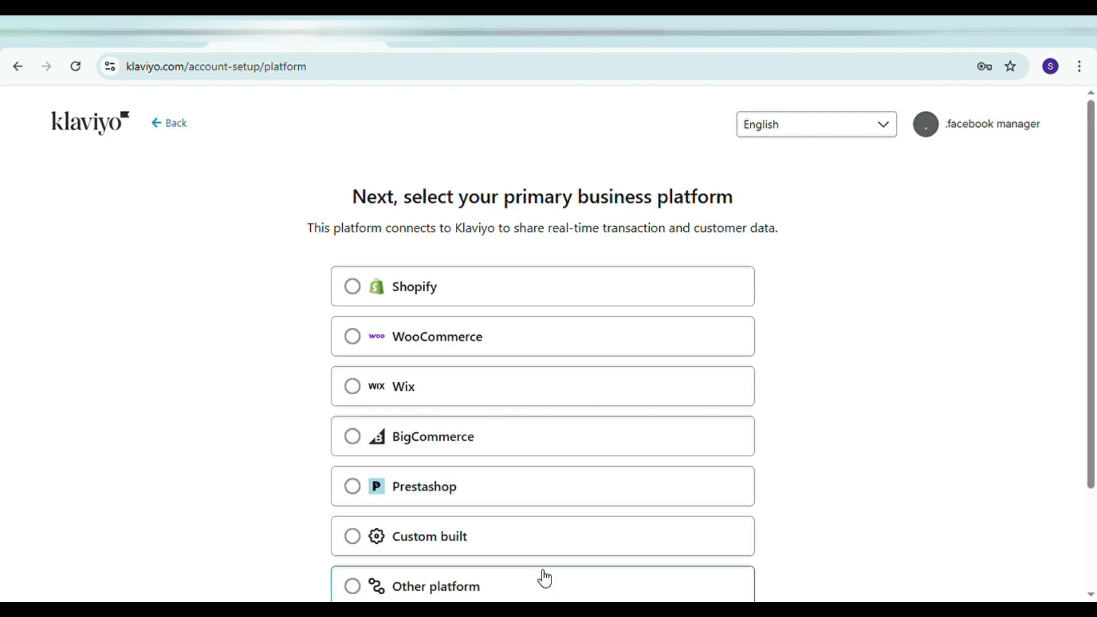
scroll(545, 579, "down", 2)
left_click(524, 571)
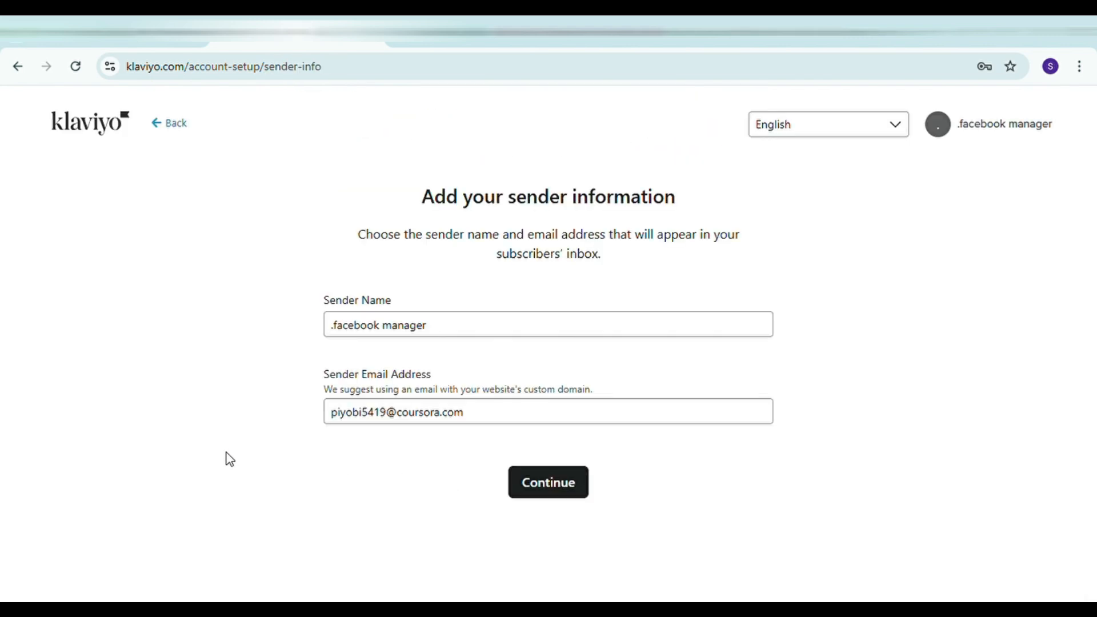
Accept the prefilled sender information and complete the marketing channel selection in the account setup.
left_click(550, 485)
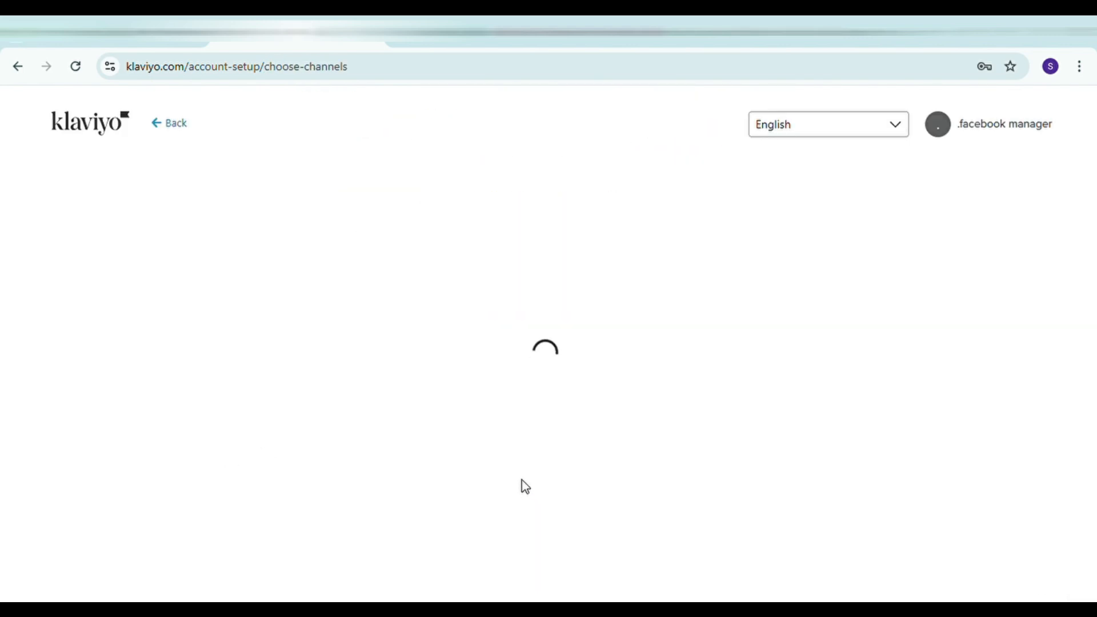
left_click(513, 337)
left_click(531, 499)
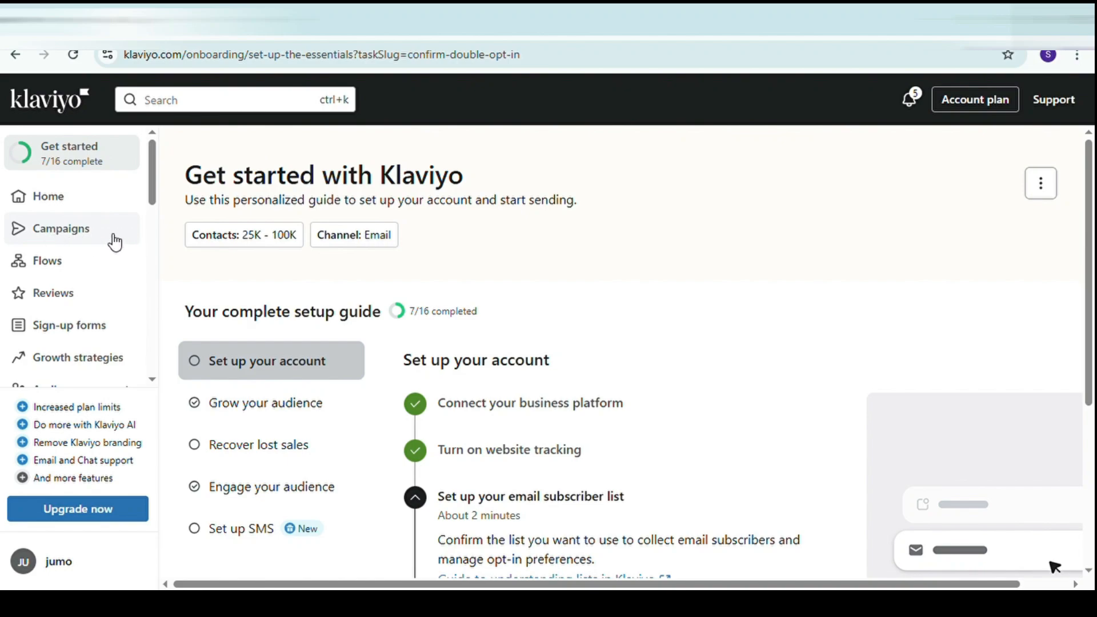
Create a new Email-type campaign, keeping the suggested name and the draft date Jul 31, 2025.
left_click(94, 237)
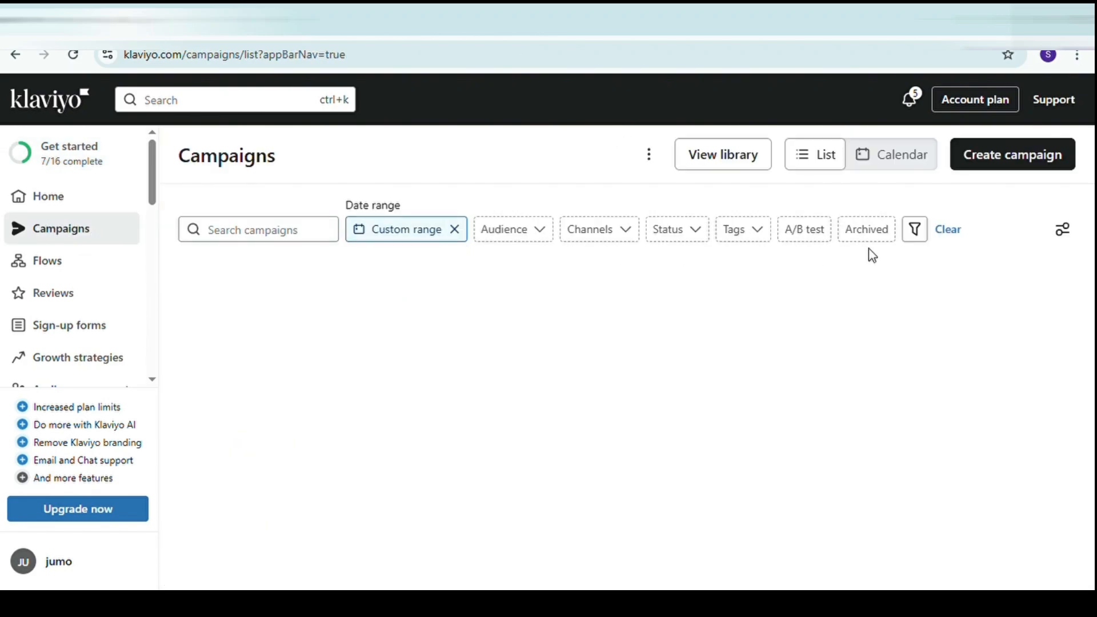
left_click(997, 162)
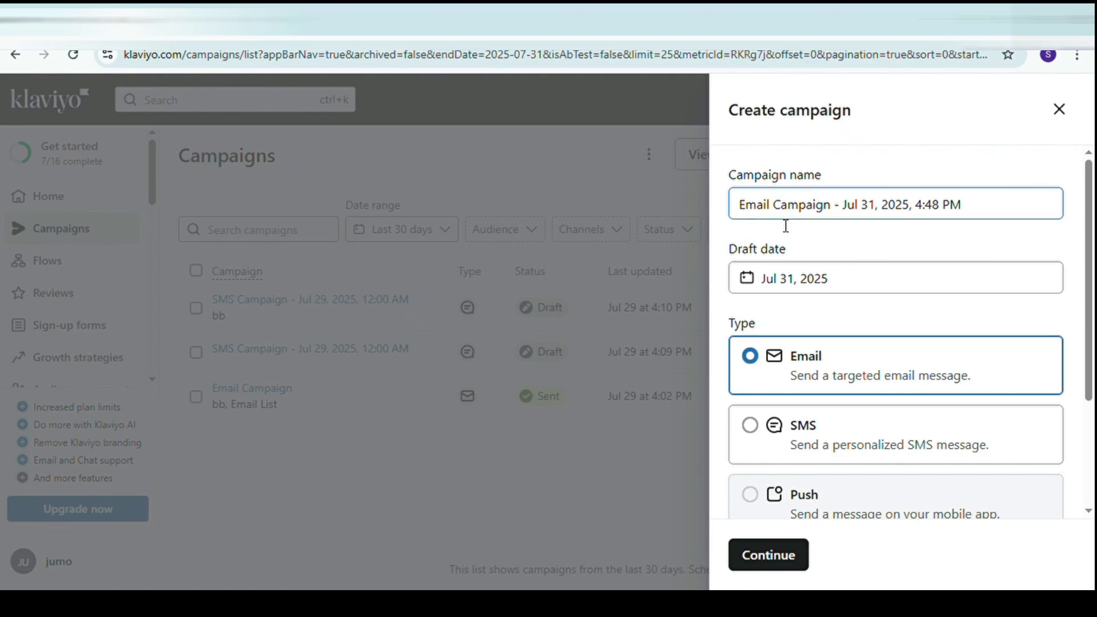
scroll(785, 226, "down", 3)
left_click(769, 555)
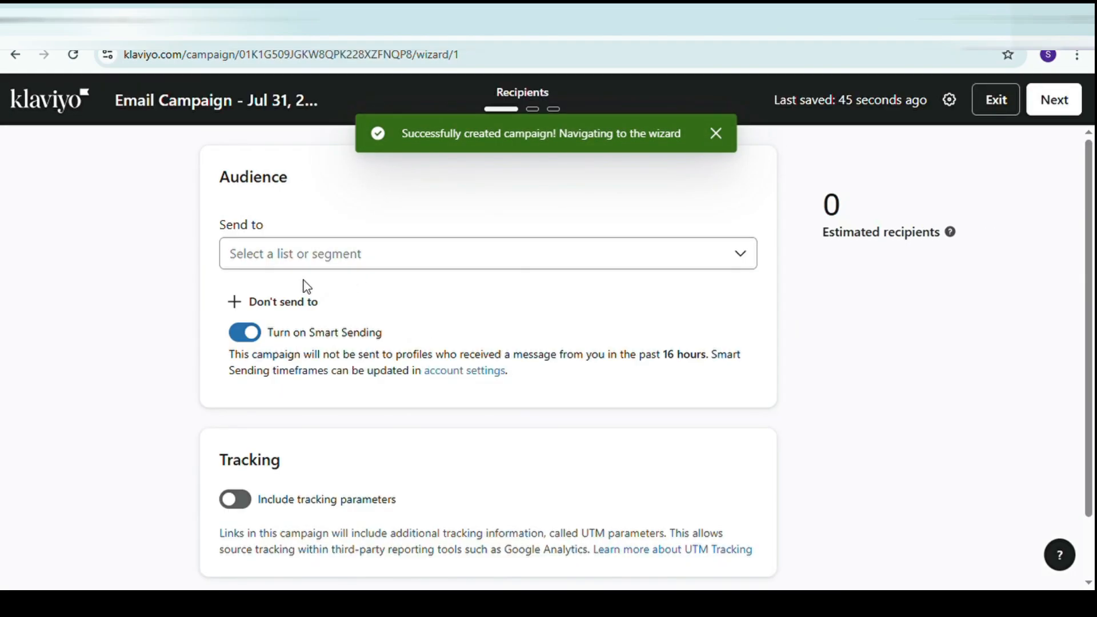
Set the campaign audience to the "bb" list with Smart Sending left on, and continue to the message stage.
scroll(480, 478, "down", 1)
scroll(662, 237, "up", 1)
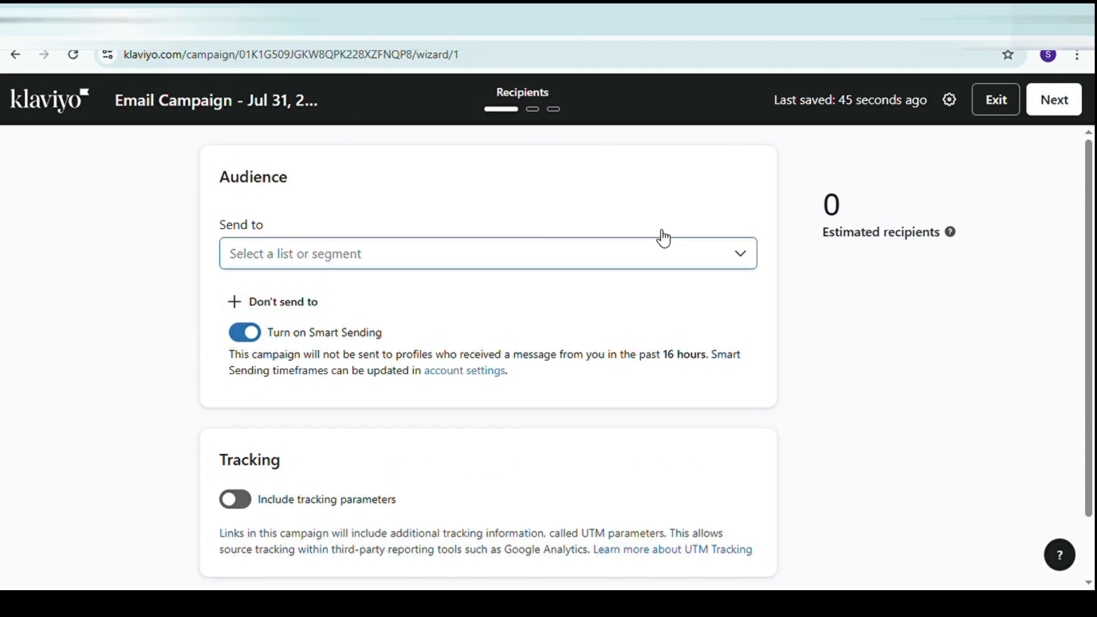
left_click(1054, 100)
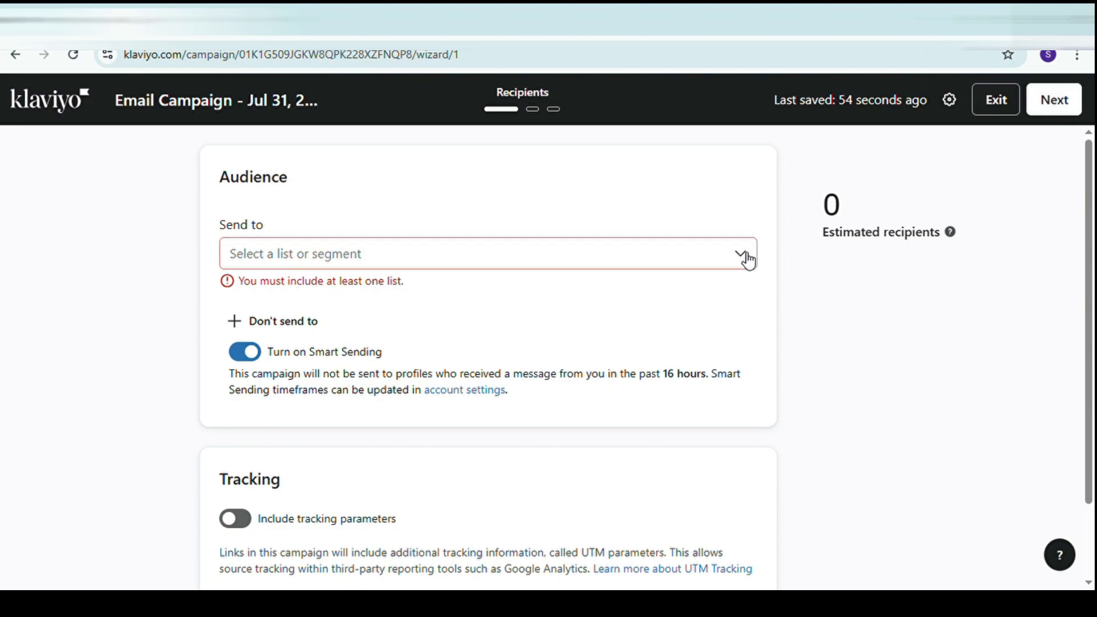
left_click(743, 254)
left_click(288, 382)
left_click(992, 166)
left_click(1069, 100)
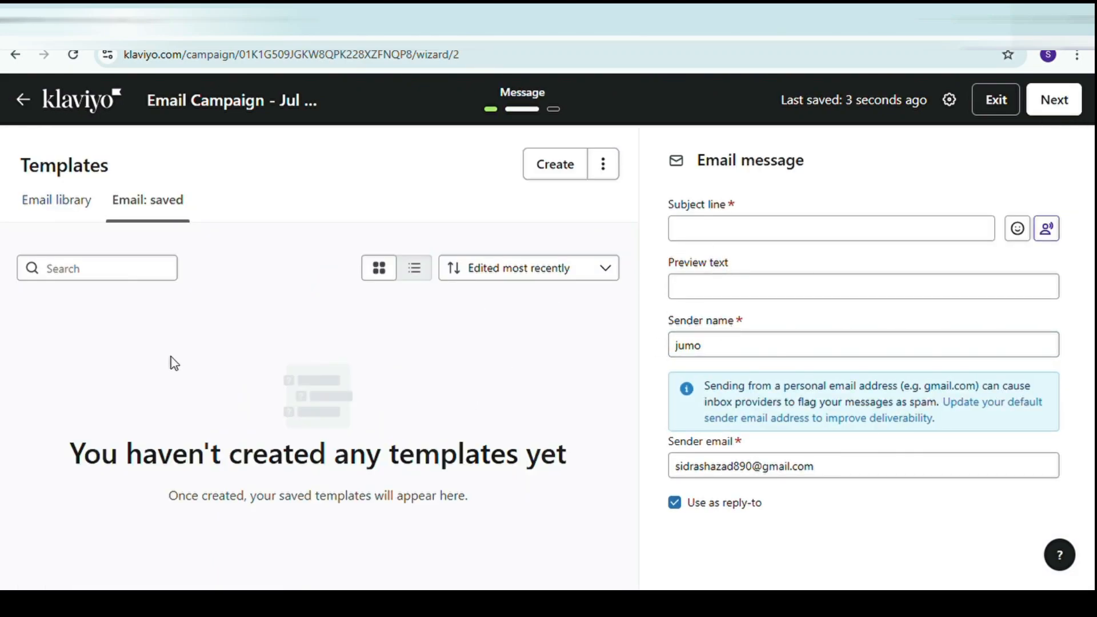
Set the email's subject line to "shoping" and open the email template library.
left_click(727, 239)
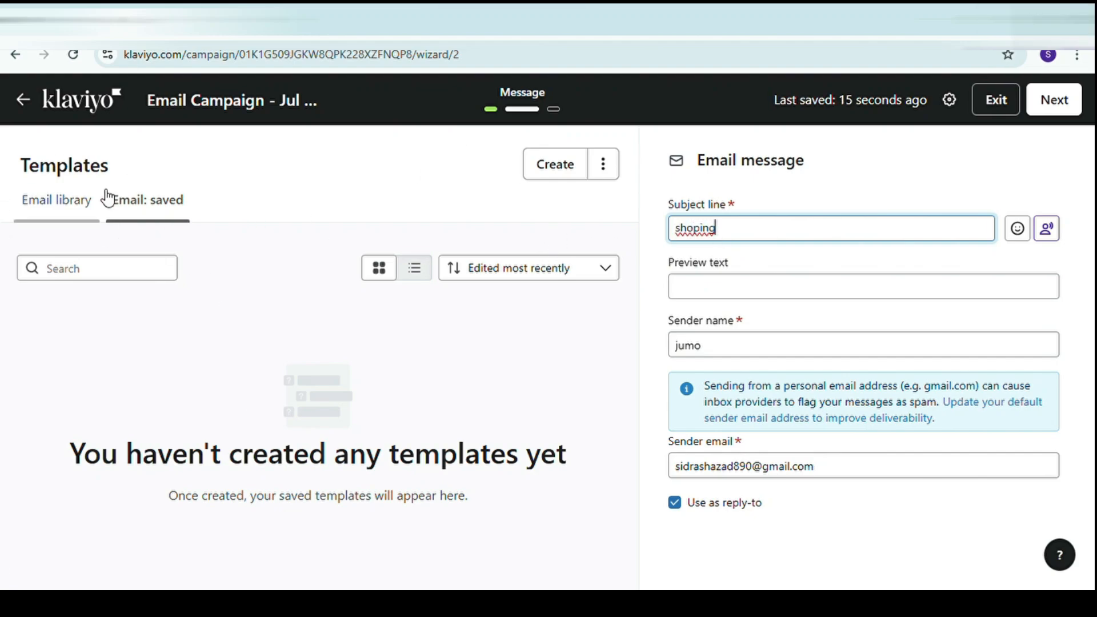
left_click(57, 199)
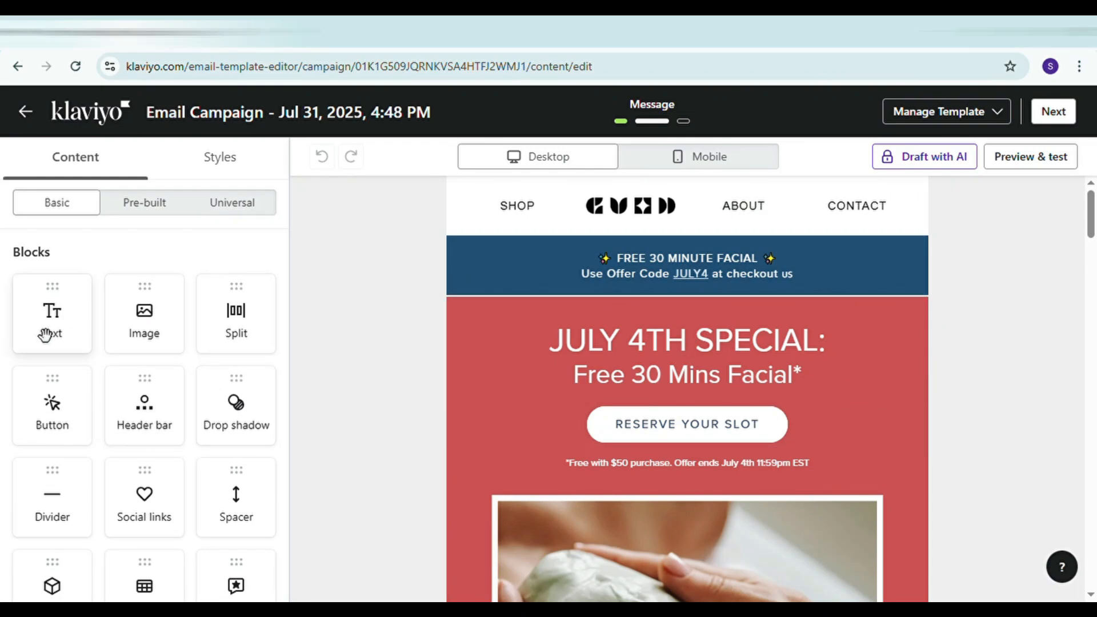
Add an Image block near the "JULY 4TH SPECIAL" heading of the email and advance the campaign to the review stage.
left_click_drag(145, 314, 659, 325)
scroll(228, 239, "up", 1)
left_click(1057, 118)
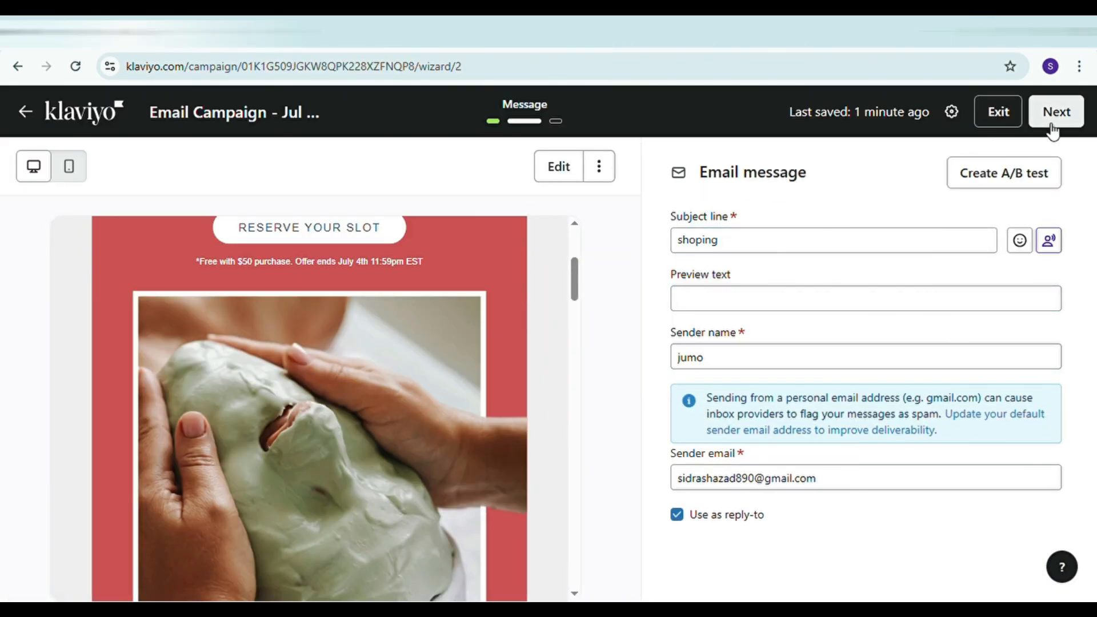
left_click(1055, 117)
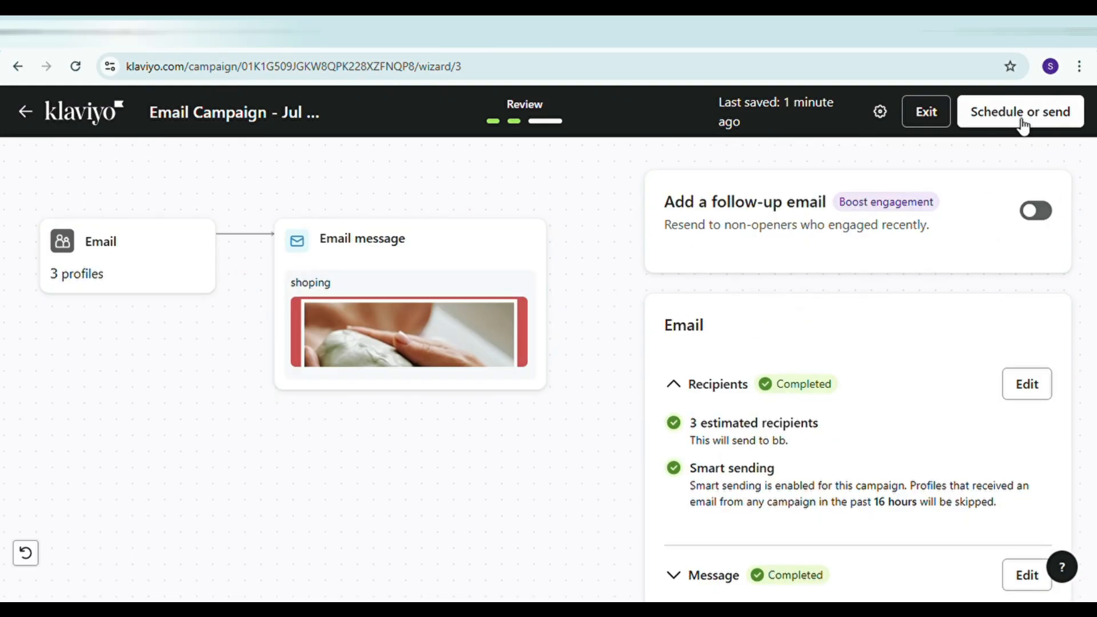
Schedule the campaign for Aug 08, 2025 at 5:00 PM in the recipient's local time zone and return to the campaigns list.
left_click(1021, 111)
left_click(804, 453)
left_click(773, 352)
left_click(867, 389)
left_click(1036, 110)
left_click(996, 217)
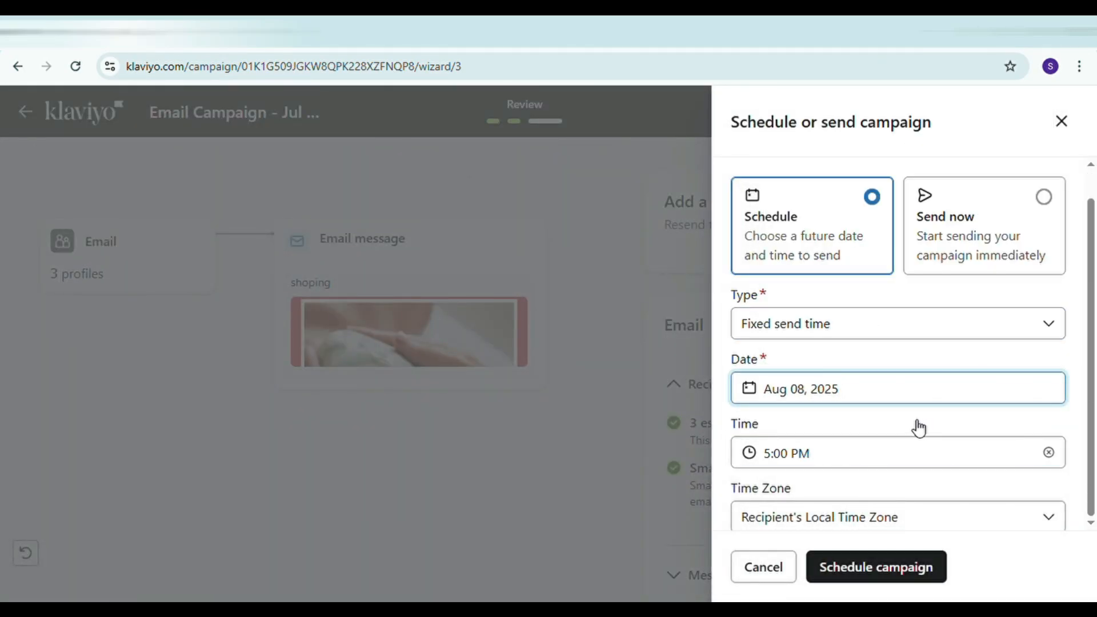
scroll(919, 428, "down", 1)
left_click(879, 569)
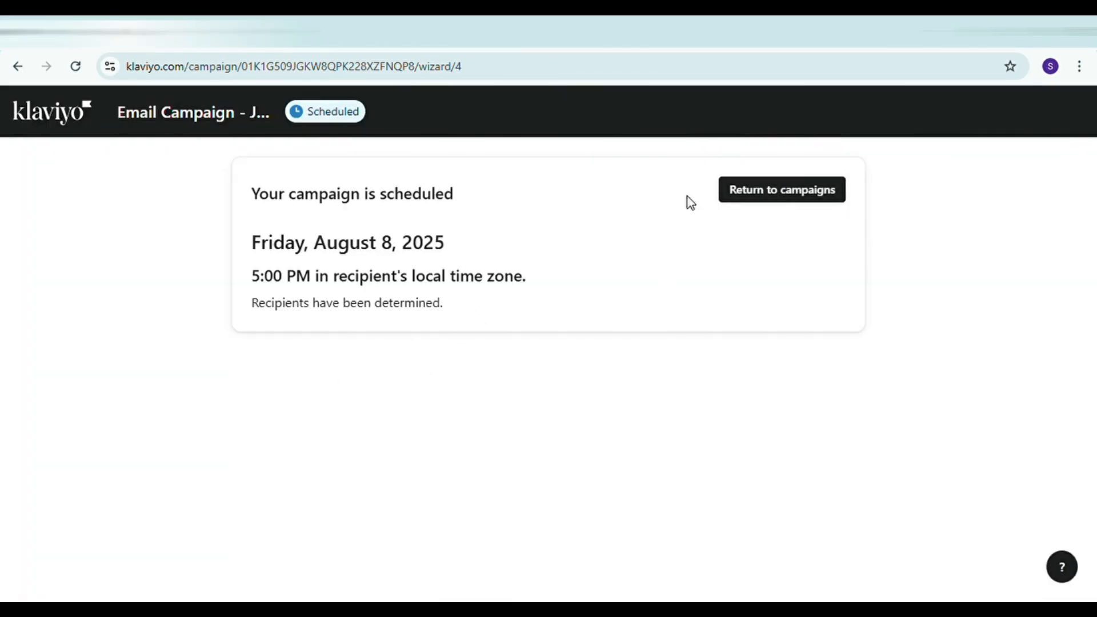
left_click(737, 190)
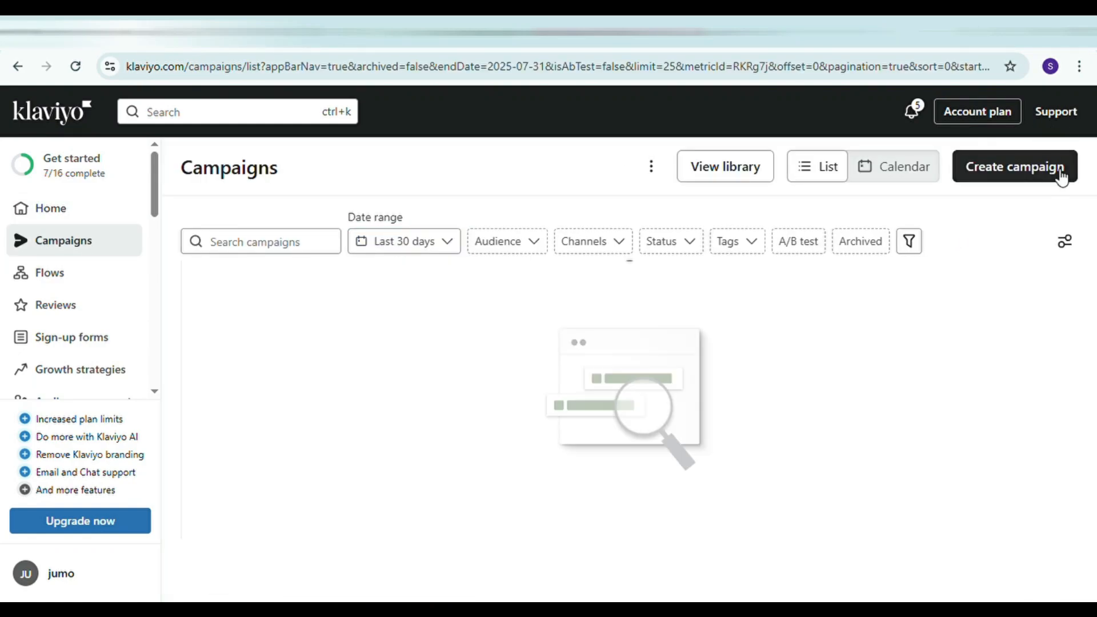
Create another Email-type campaign with the suggested name, the Jul 31, 2025 draft date and no tags.
left_click(1039, 181)
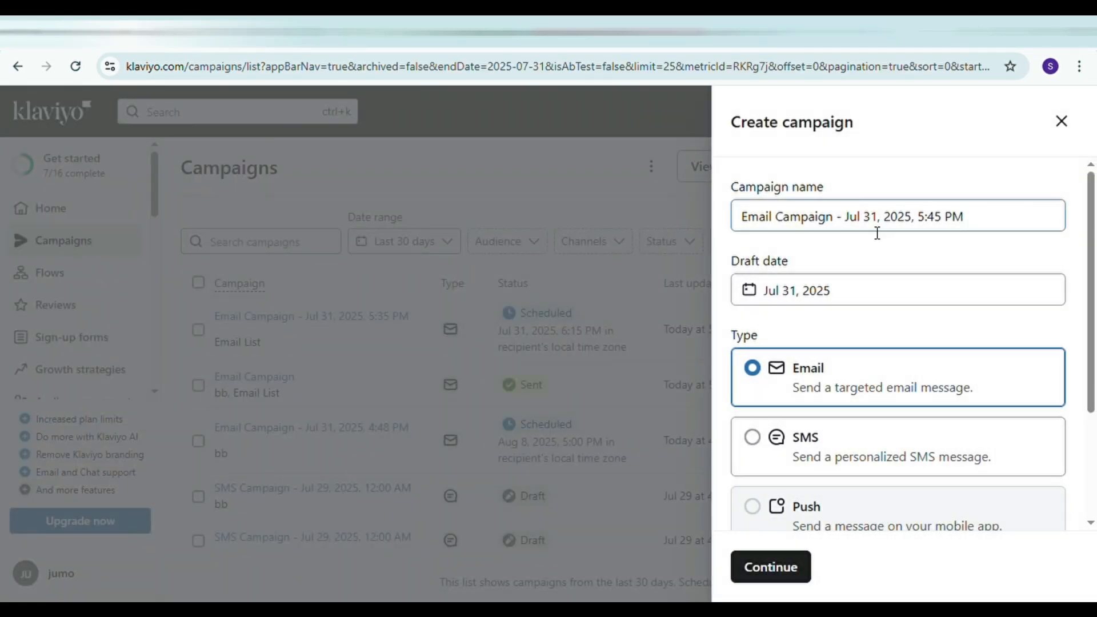
scroll(773, 307, "down", 3)
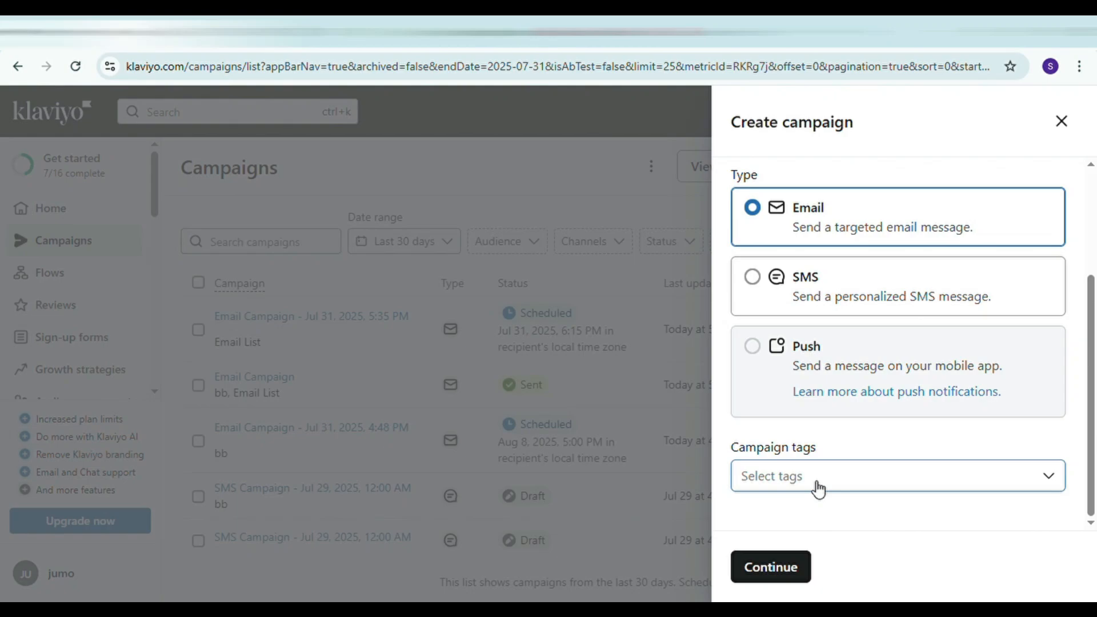
left_click(788, 567)
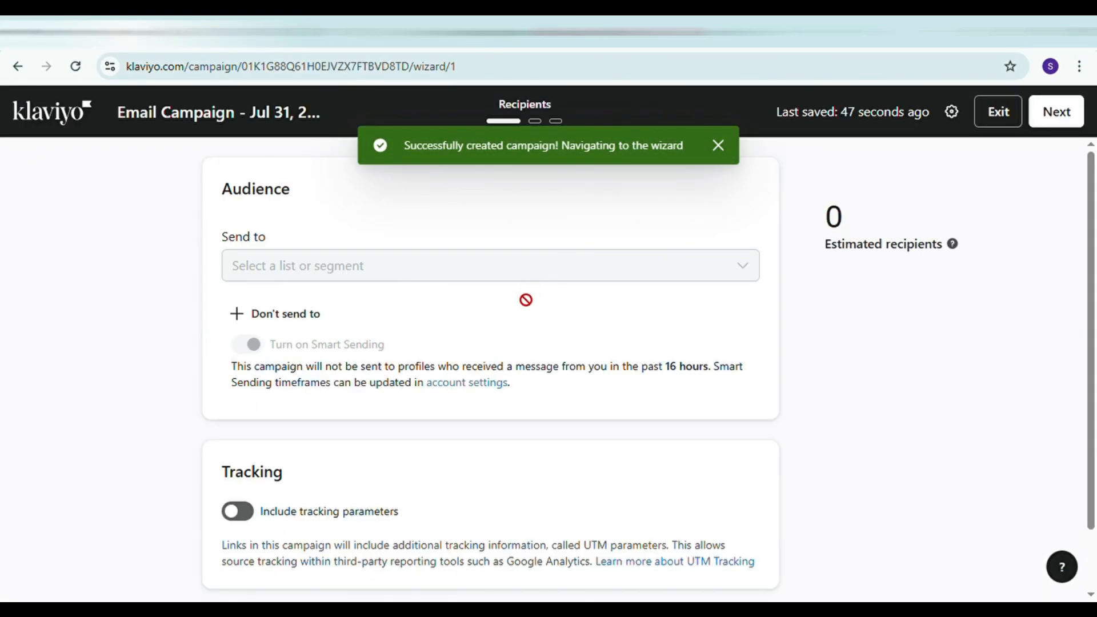
Set the new campaign's audience to "Preview List" and continue to the message stage.
left_click(696, 271)
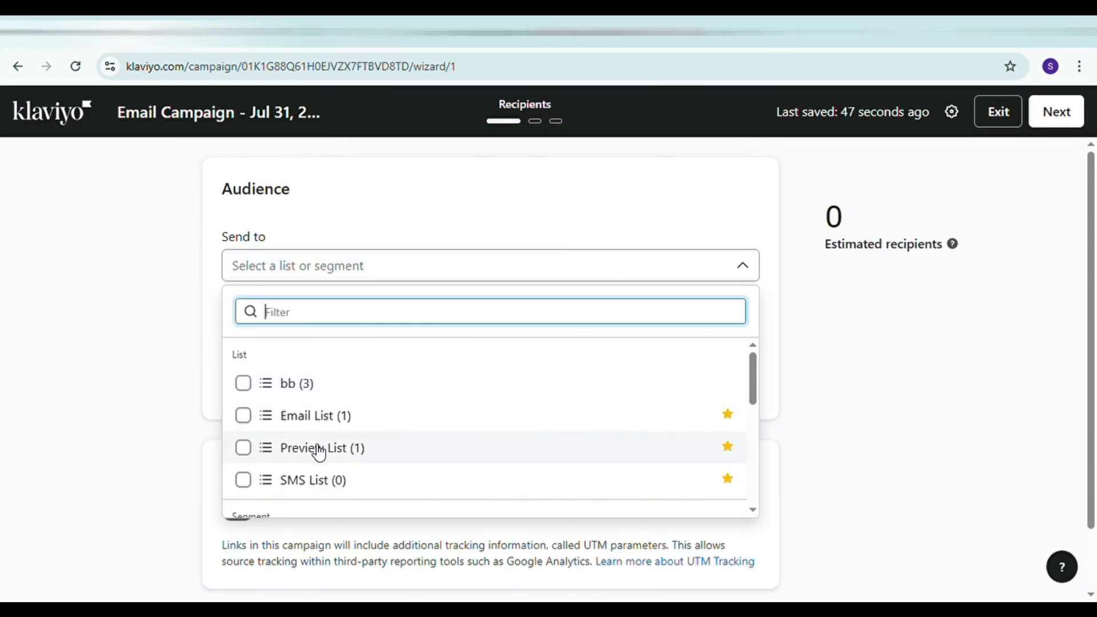
left_click(319, 452)
left_click(740, 272)
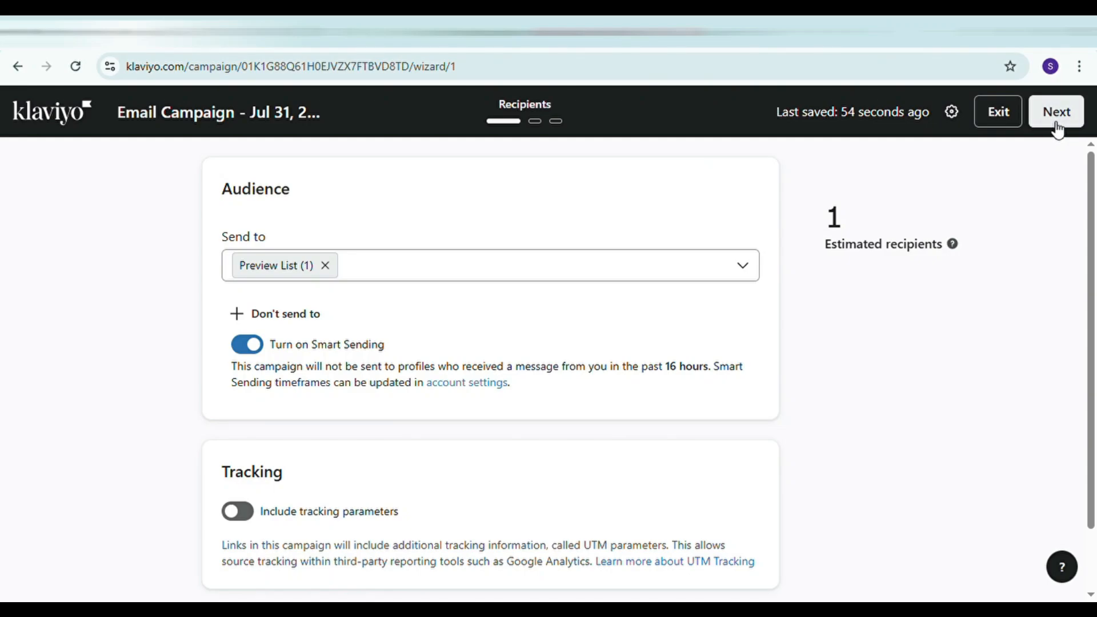
left_click(1051, 122)
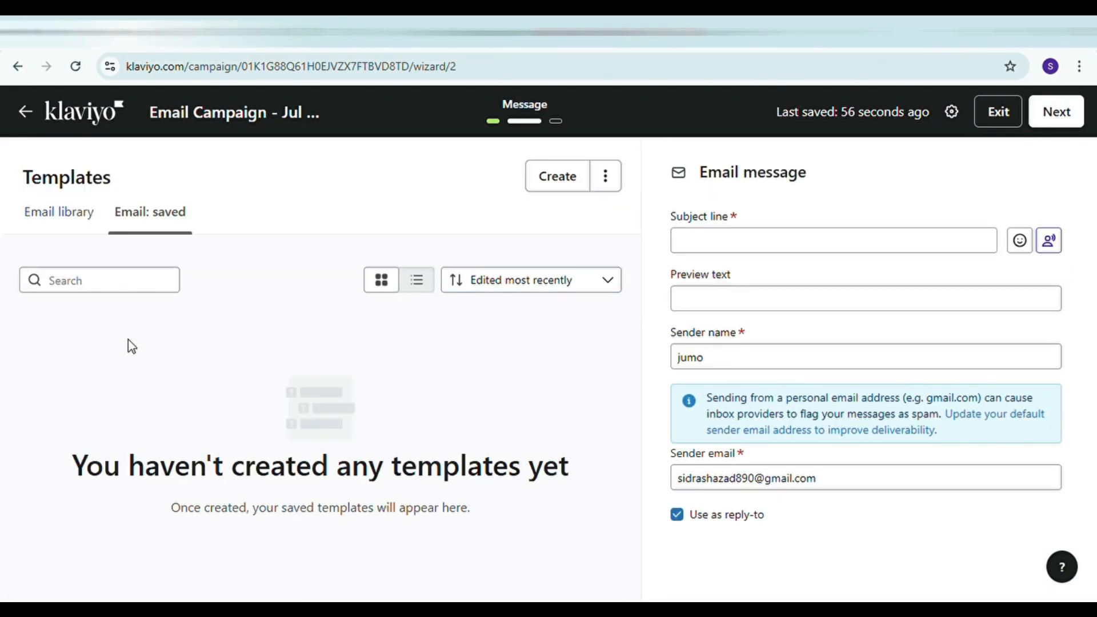
Apply the "July 4th Sale - Massage" template from the email library to the campaign message.
left_click(69, 216)
scroll(412, 397, "down", 3)
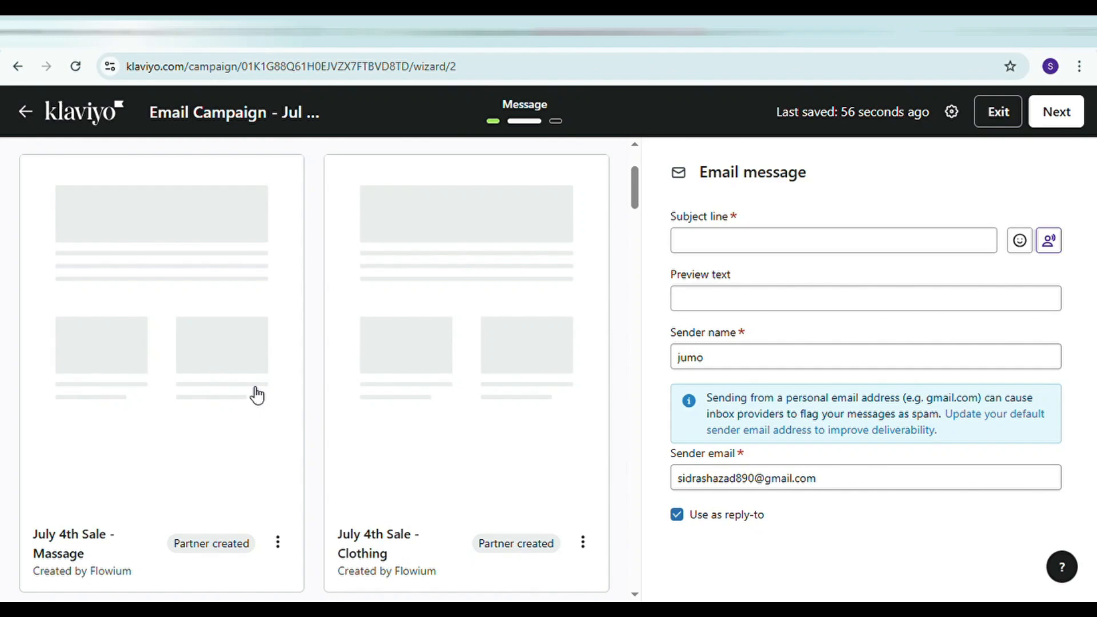
left_click(257, 394)
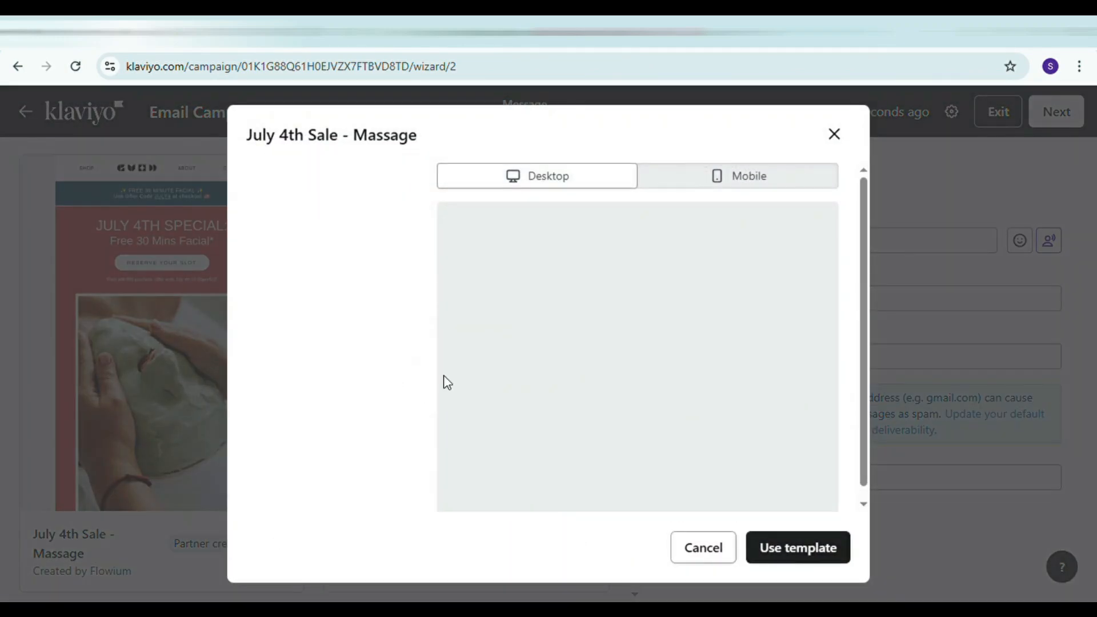
left_click(829, 546)
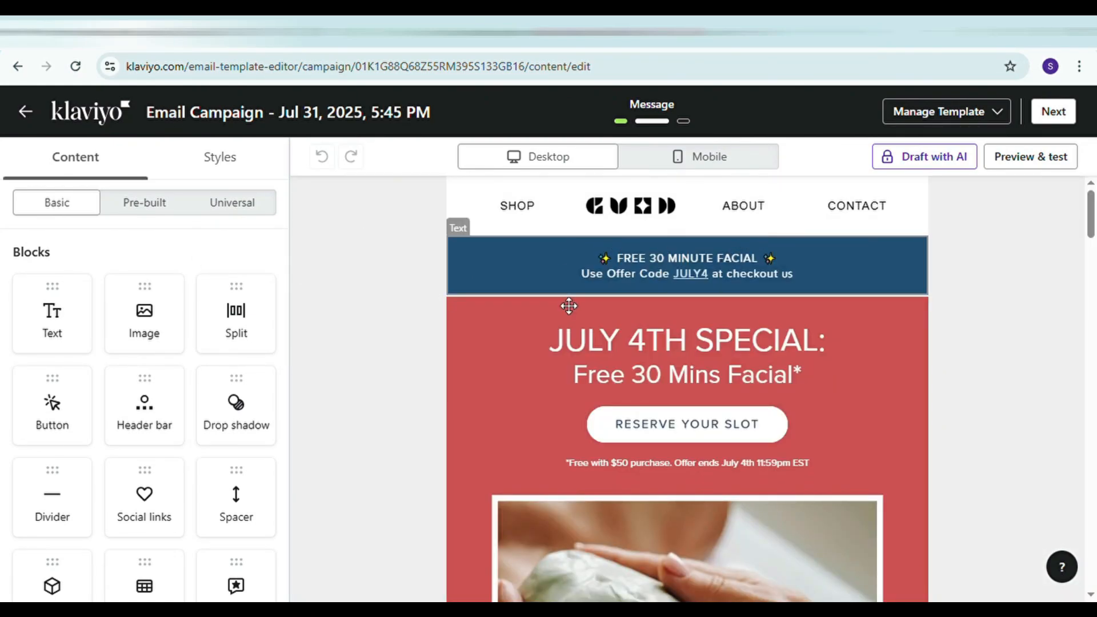
Add a Text block between the blue offer banner and the "JULY 4TH SPECIAL" heading, select its placeholder text and open its source code.
left_click_drag(52, 320, 637, 331)
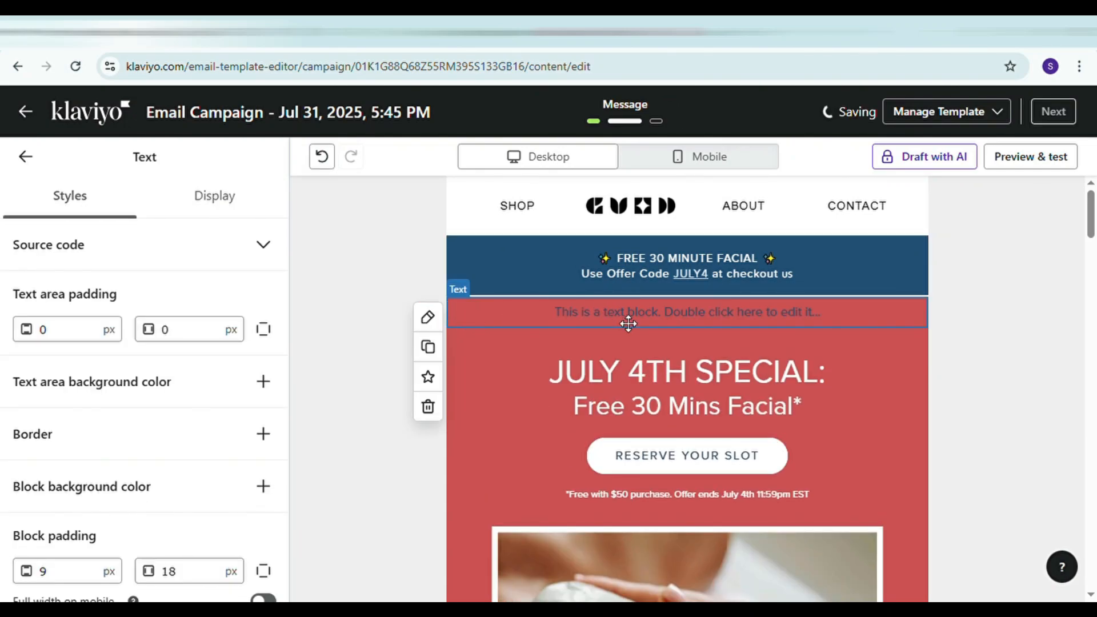
double_click(617, 318)
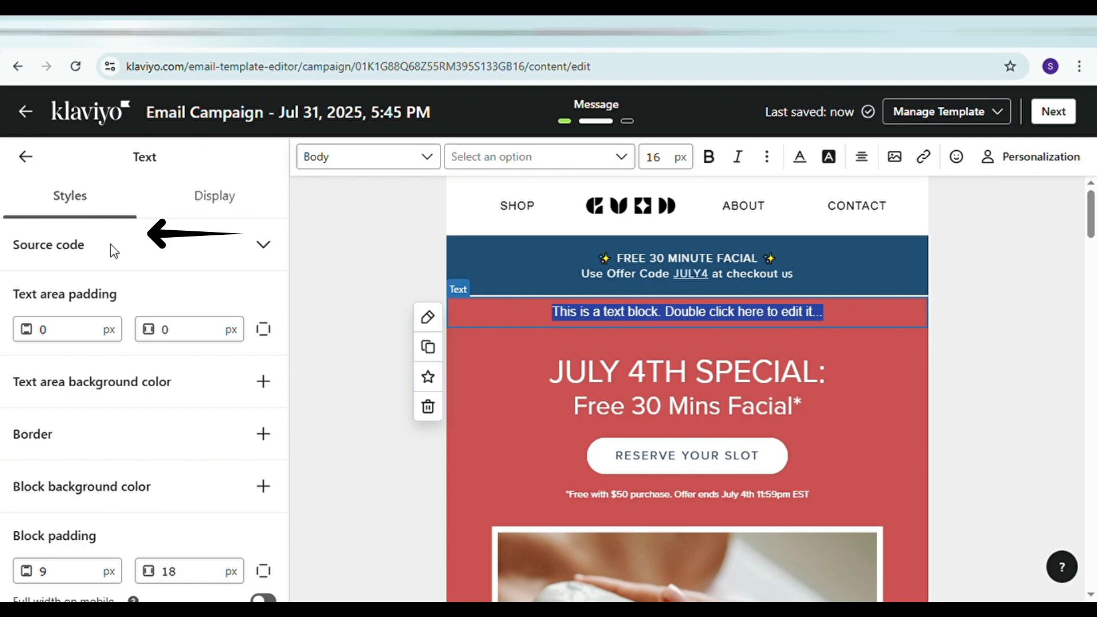
left_click(262, 245)
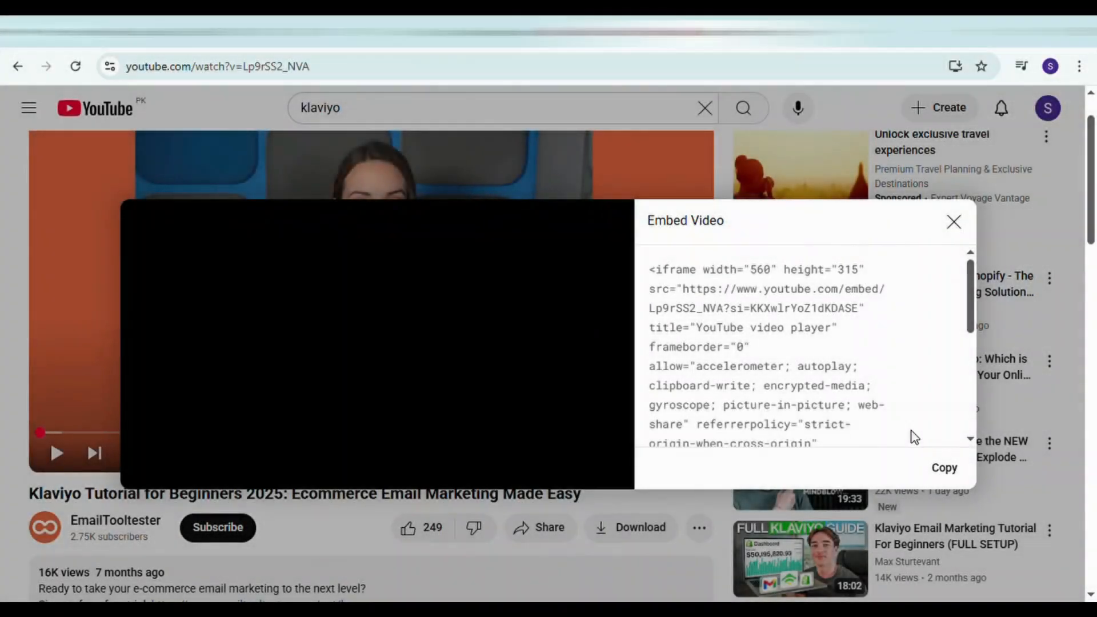
Copy the YouTube video's embed code, append it to the text block's source code and apply it.
left_click(943, 469)
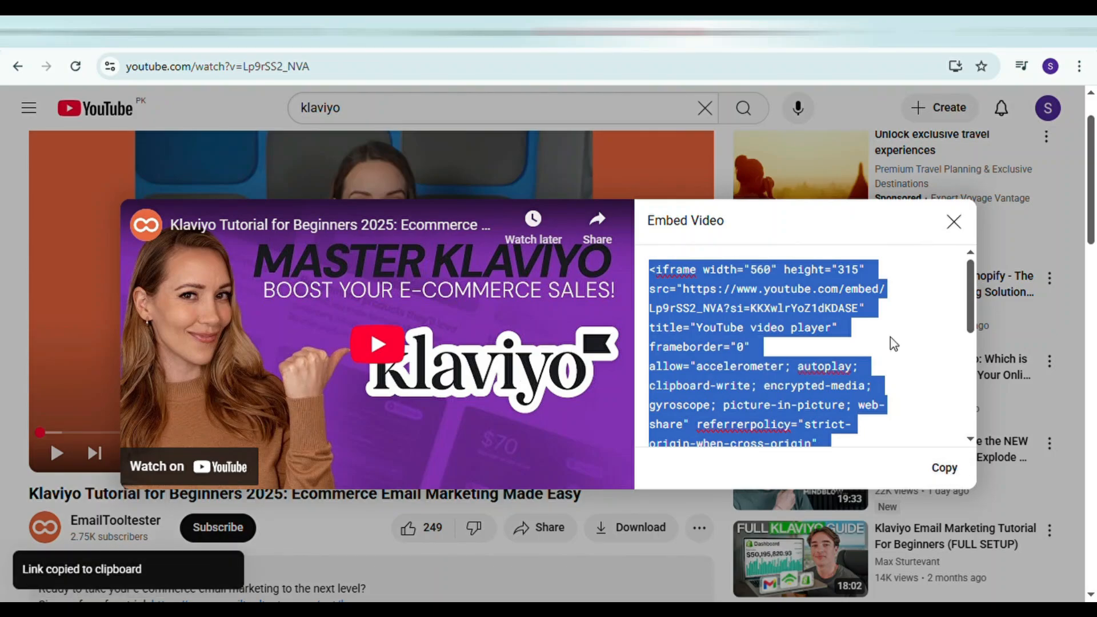
left_click(951, 221)
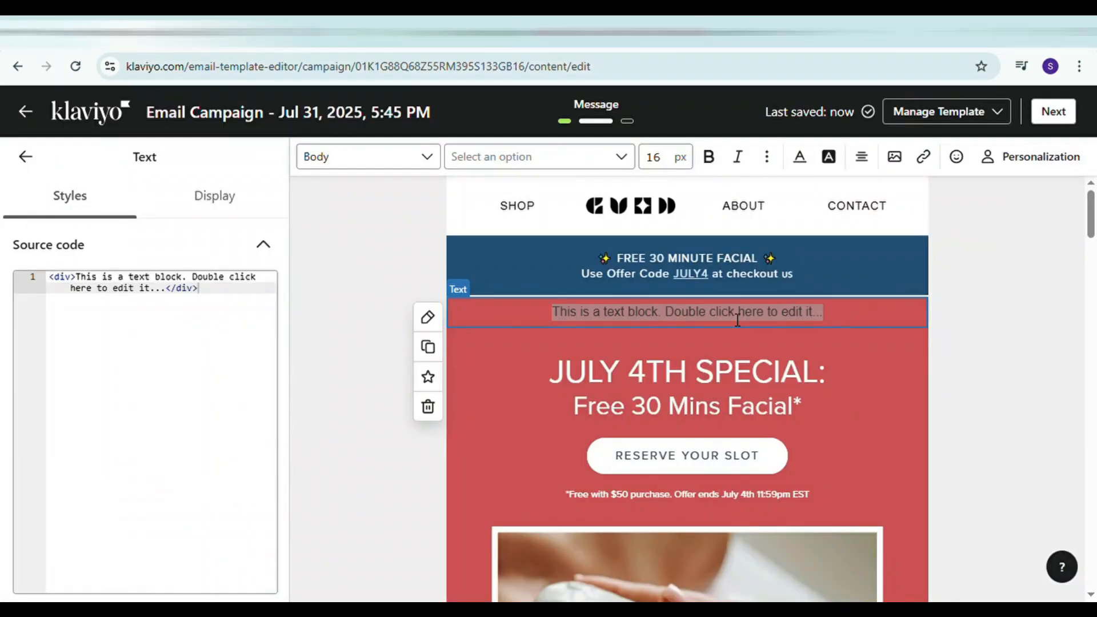
left_click(211, 375)
key("ctrl+v")
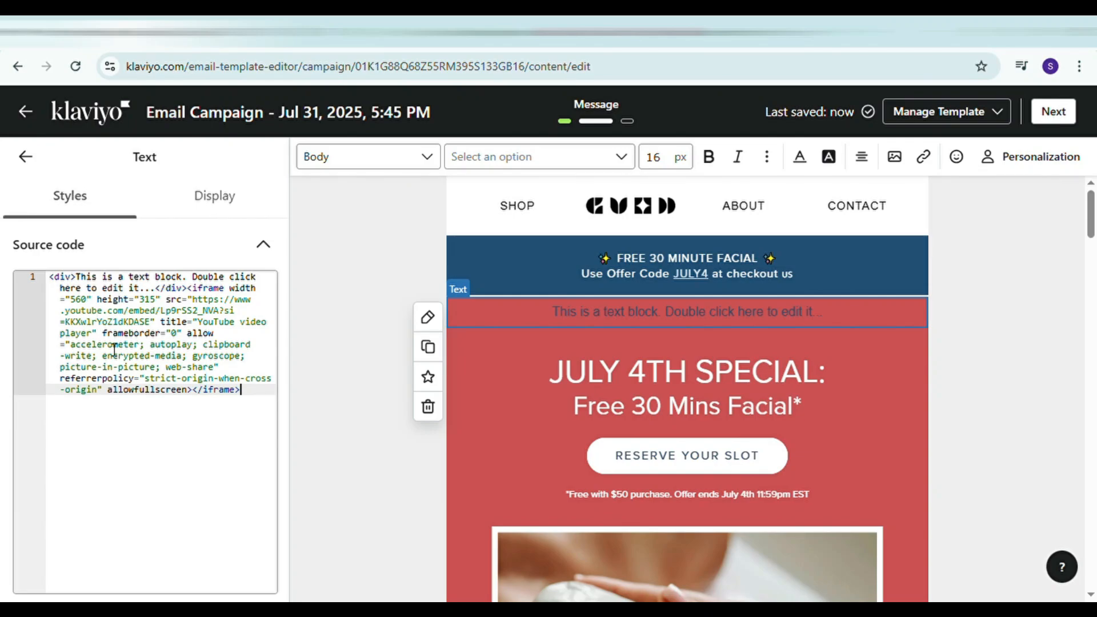
scroll(117, 485, "down", 5)
left_click(272, 302)
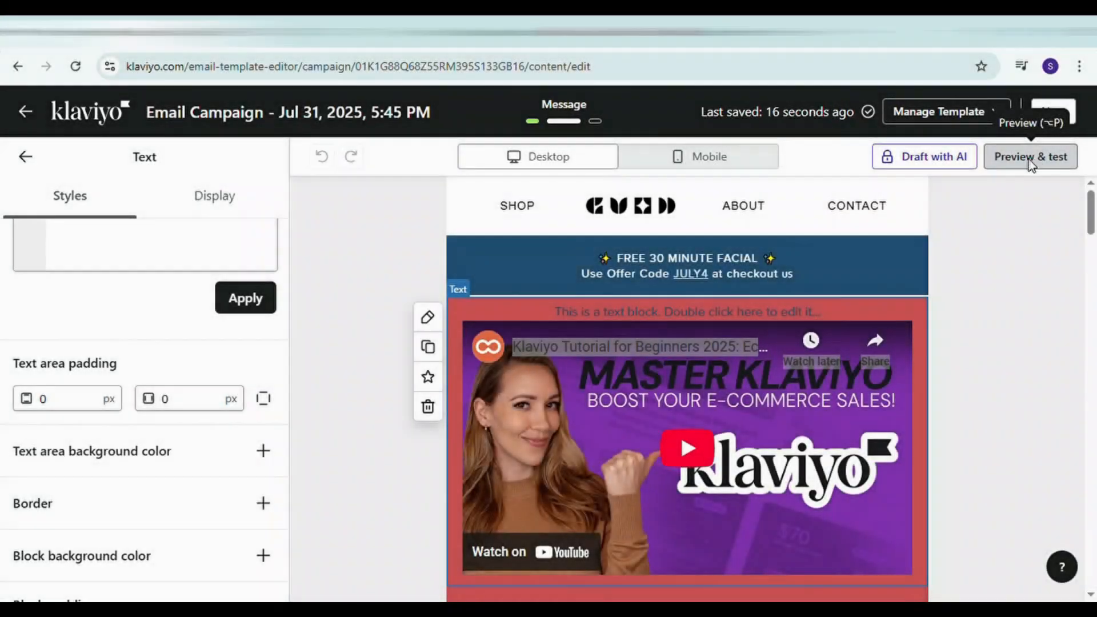
Open the preview of the campaign email and dismiss the inbox testing notice.
left_click(1030, 160)
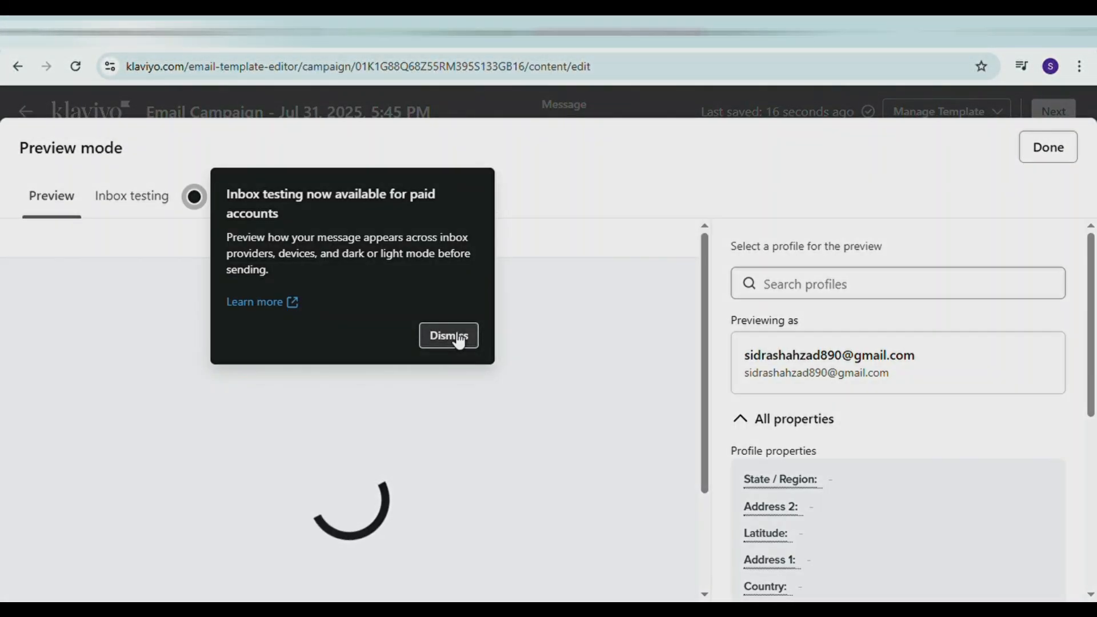
left_click(454, 336)
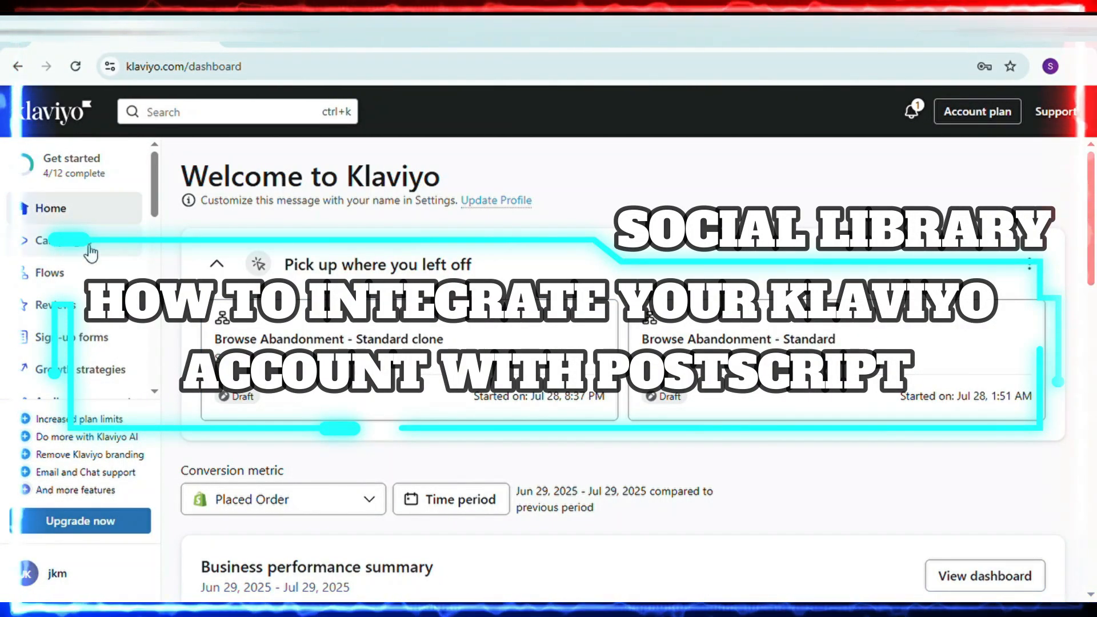
Go to the integrations directory, search for "post" and open the Postscript integration.
scroll(412, 384, "down", 3)
scroll(237, 430, "up", 1)
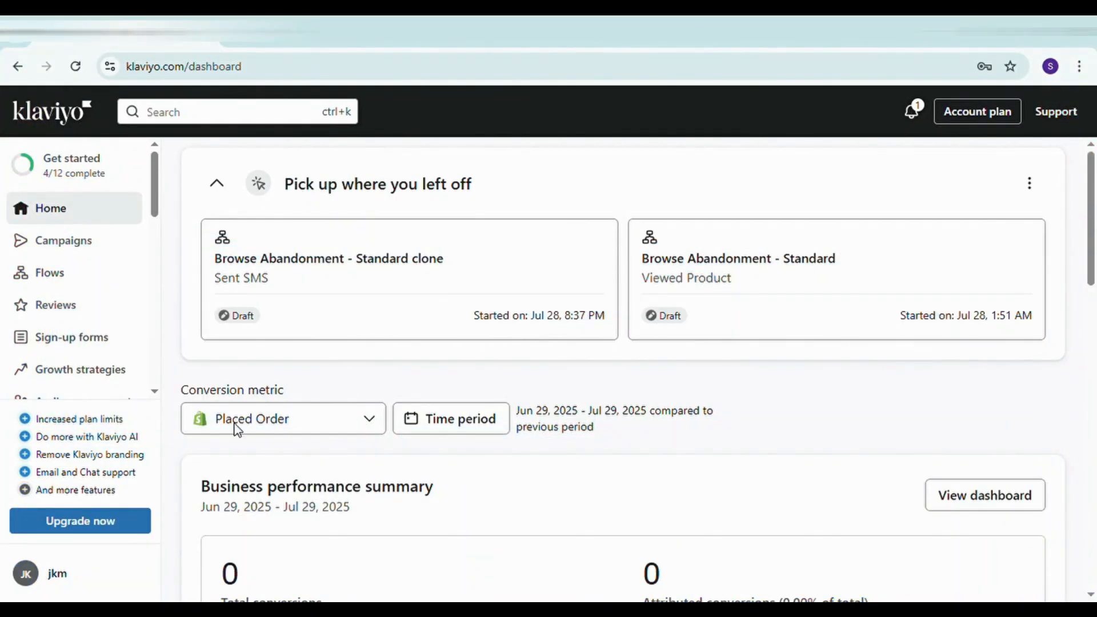
scroll(237, 430, "up", 2)
scroll(88, 363, "down", 10)
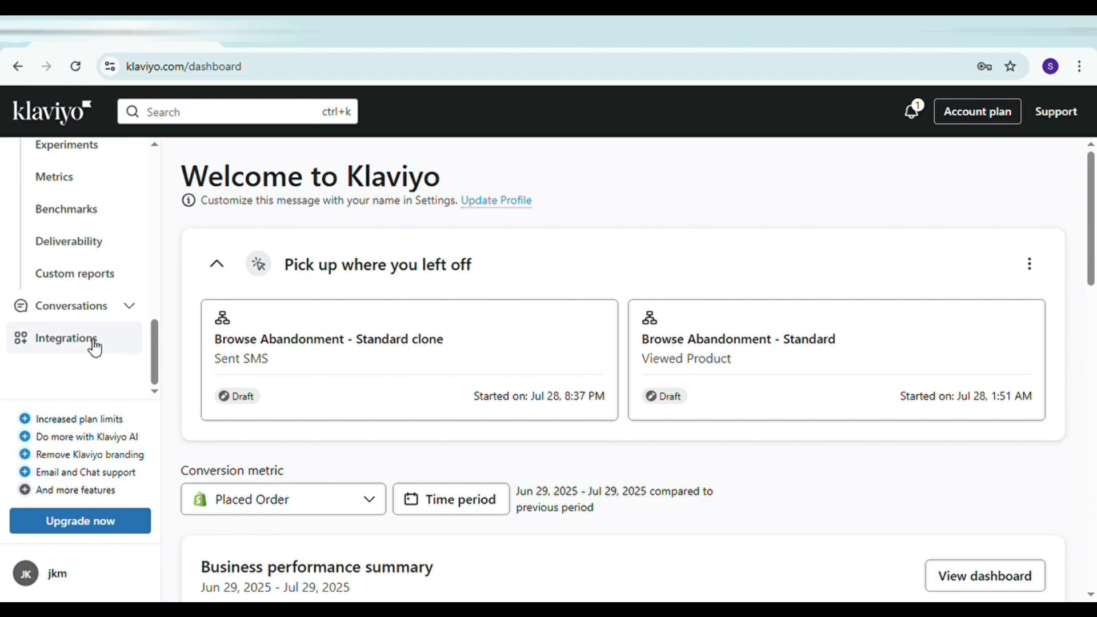
left_click(94, 342)
left_click(1010, 187)
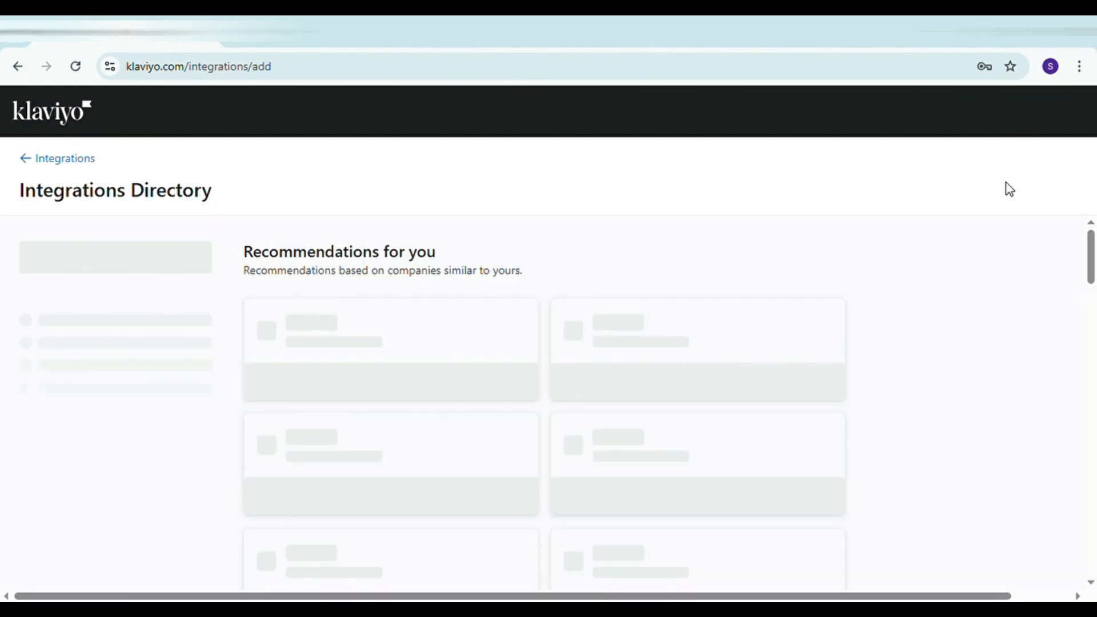
left_click(185, 252)
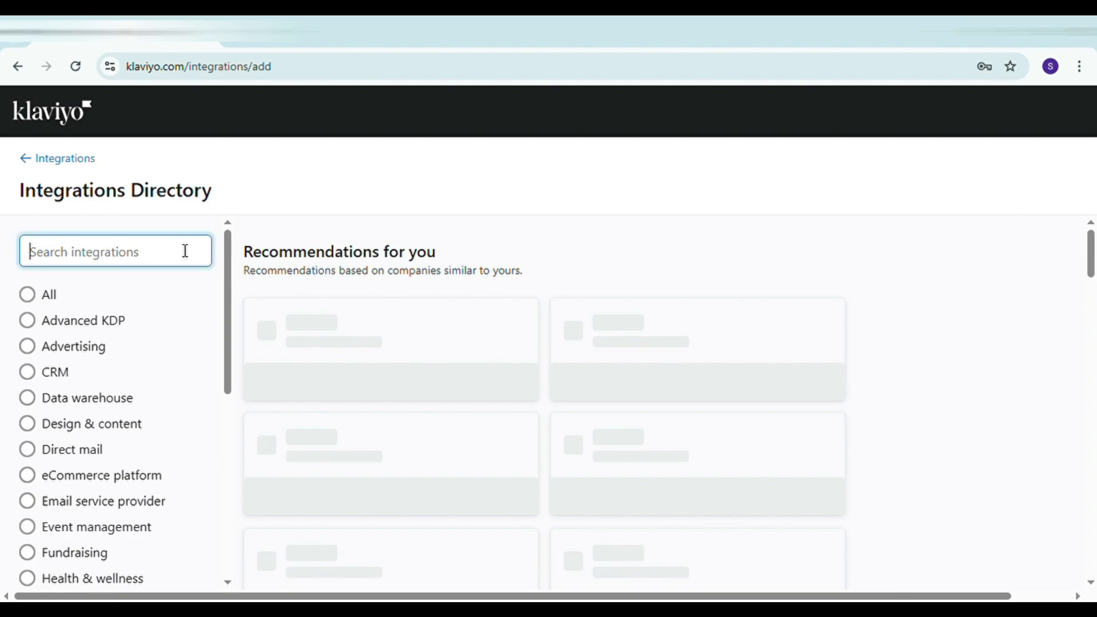
type("post")
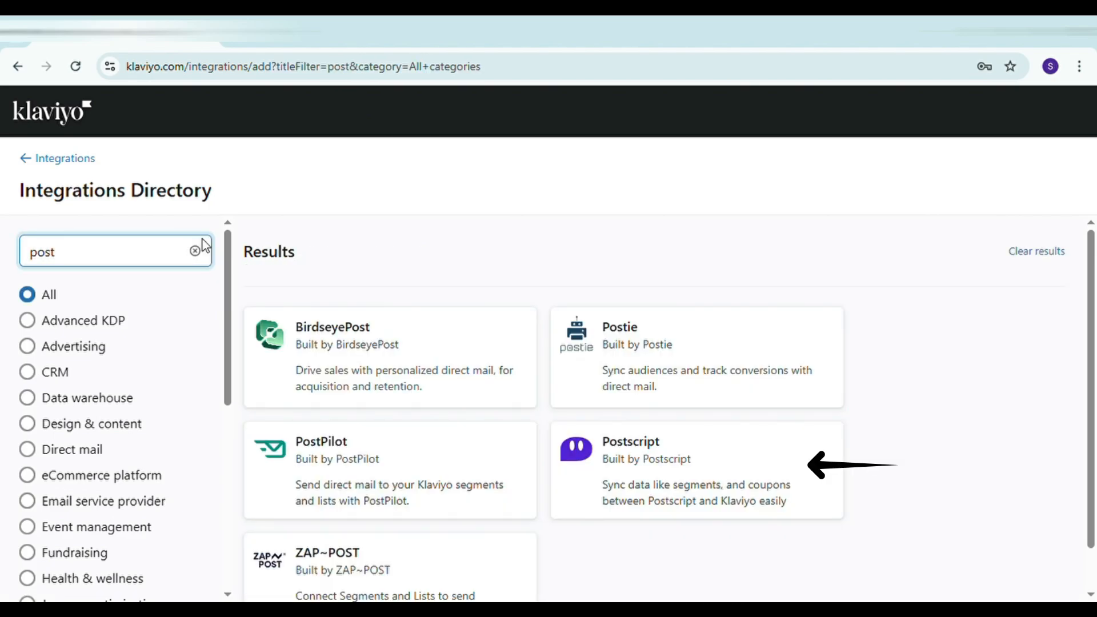
left_click(666, 502)
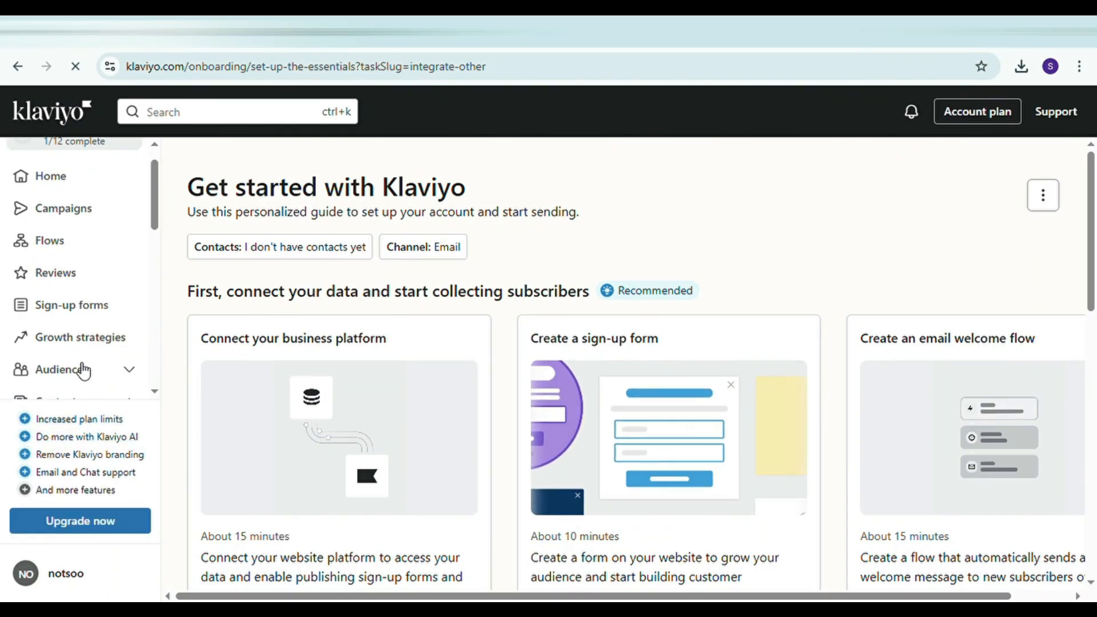
Open the audience profiles and view the details of the first listed contact.
left_click(86, 368)
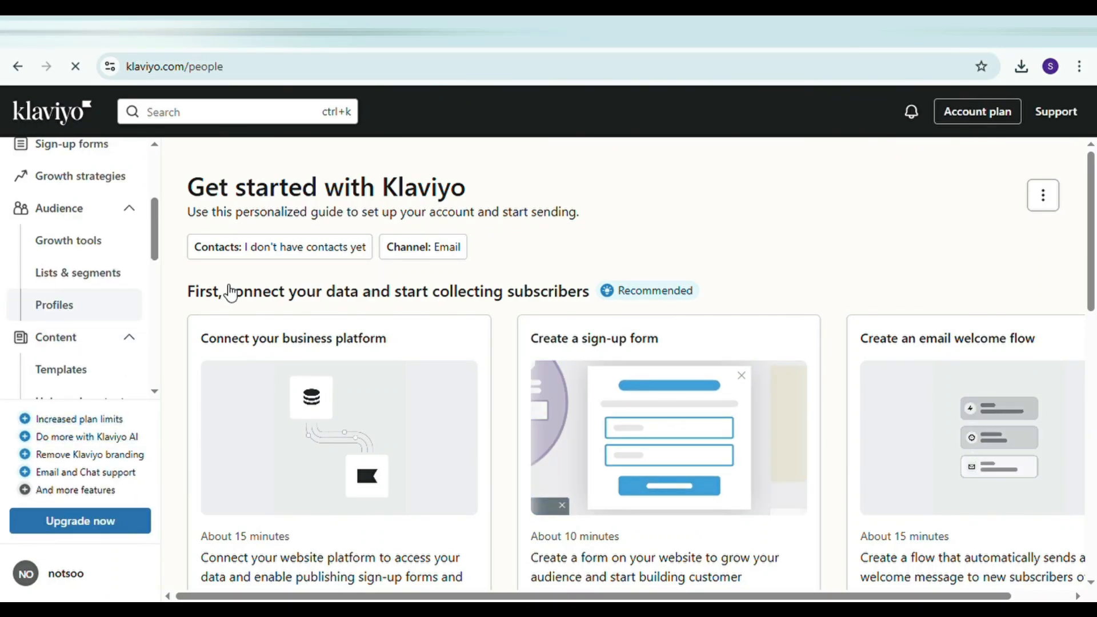
scroll(290, 415, "down", 4)
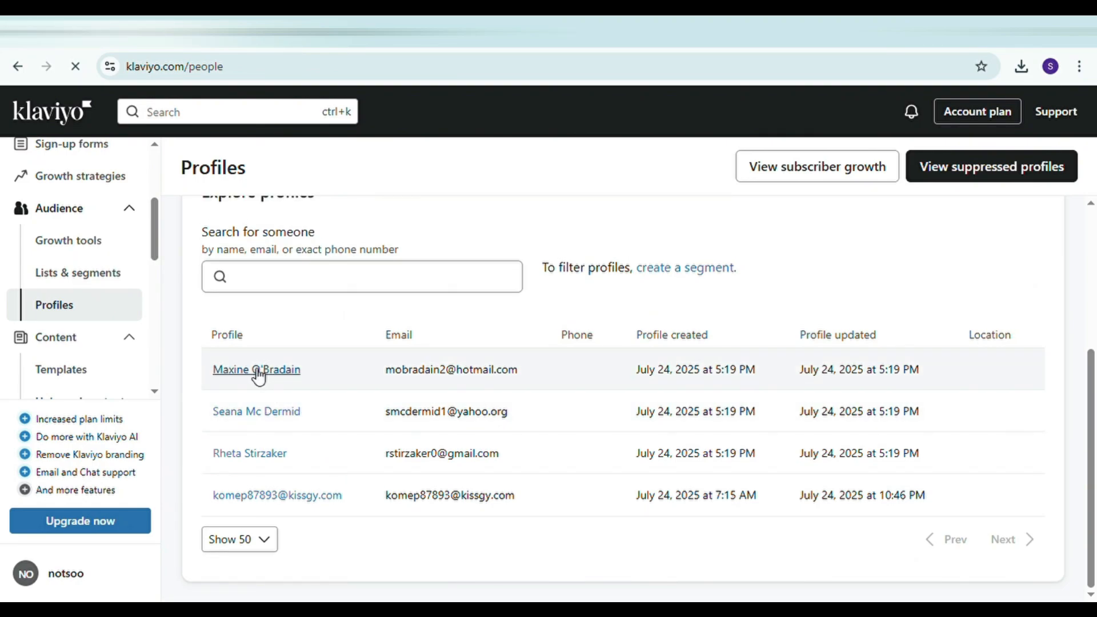
left_click(261, 375)
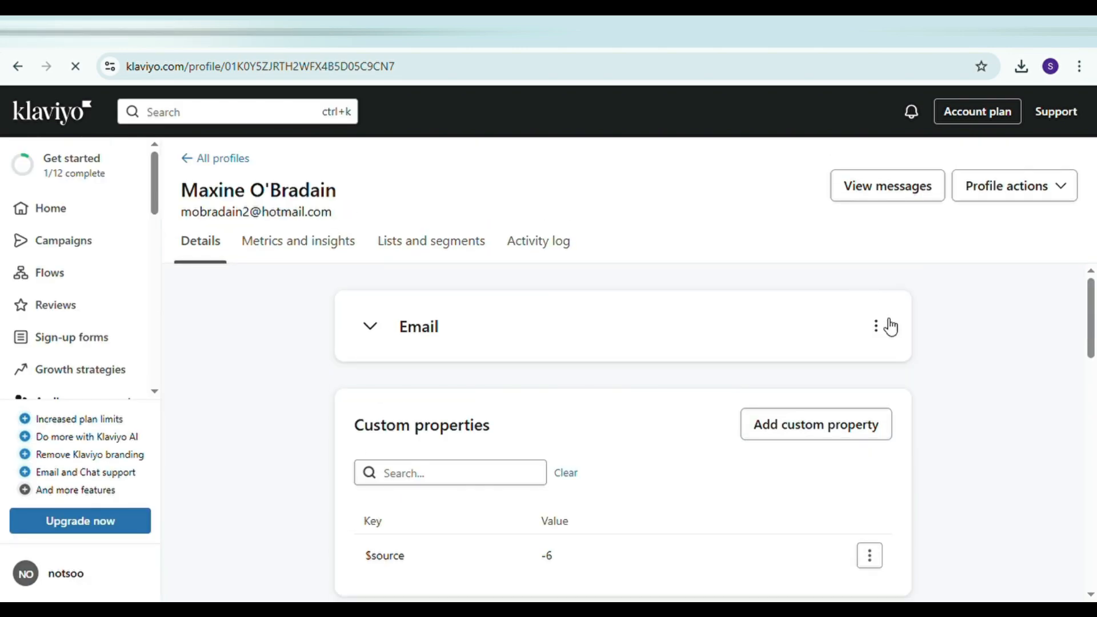
Bring up the confirmation for unsubscribing this profile from email marketing and close it without confirming.
left_click(876, 329)
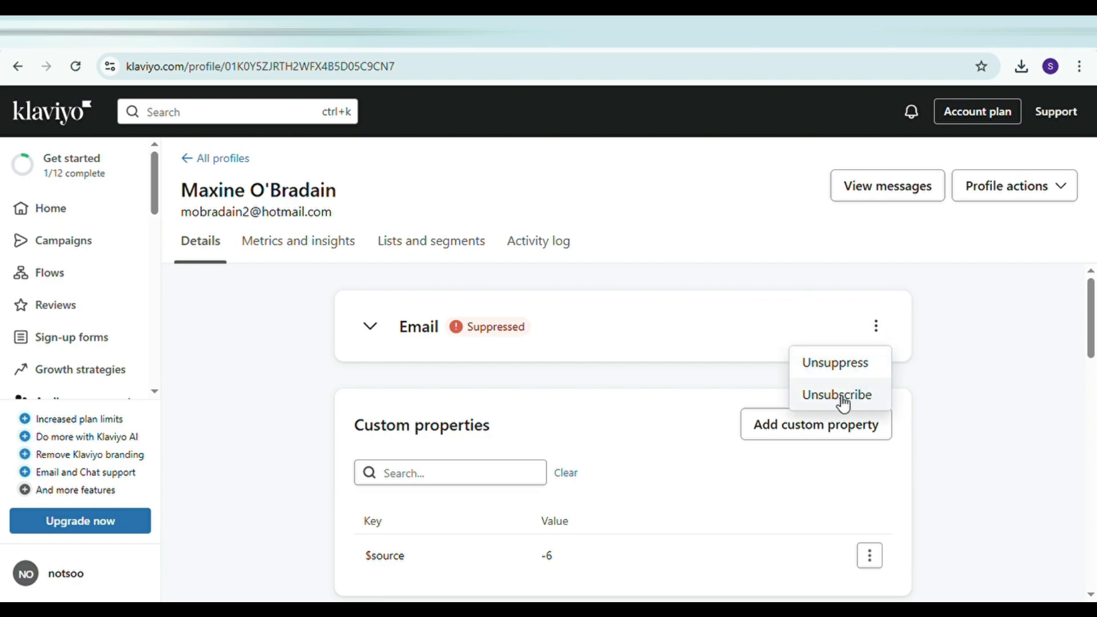
left_click(844, 405)
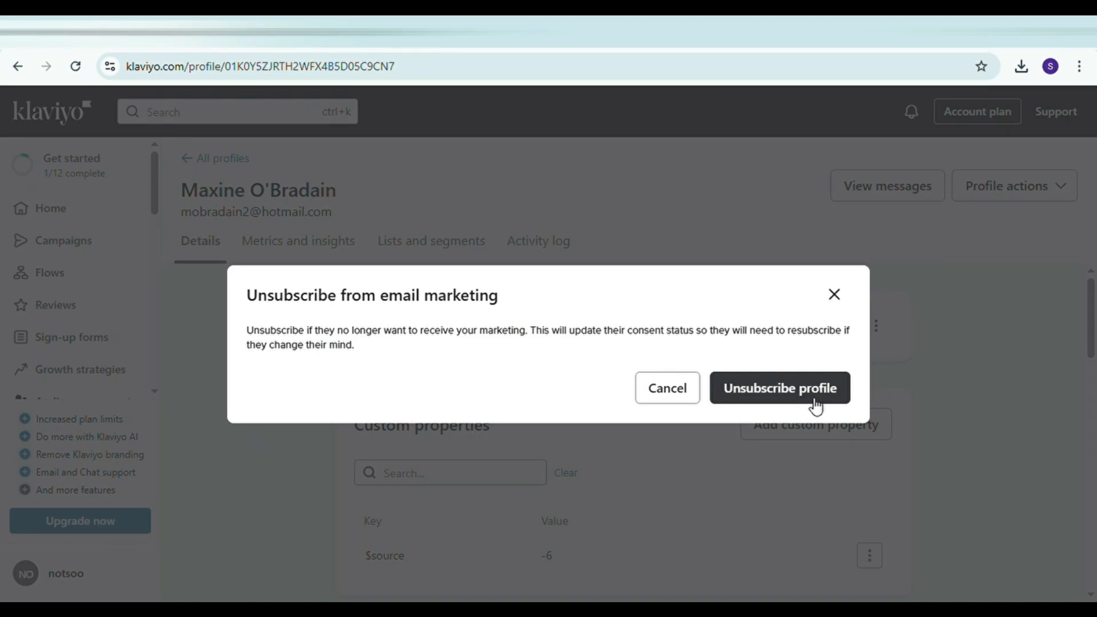
left_click(837, 298)
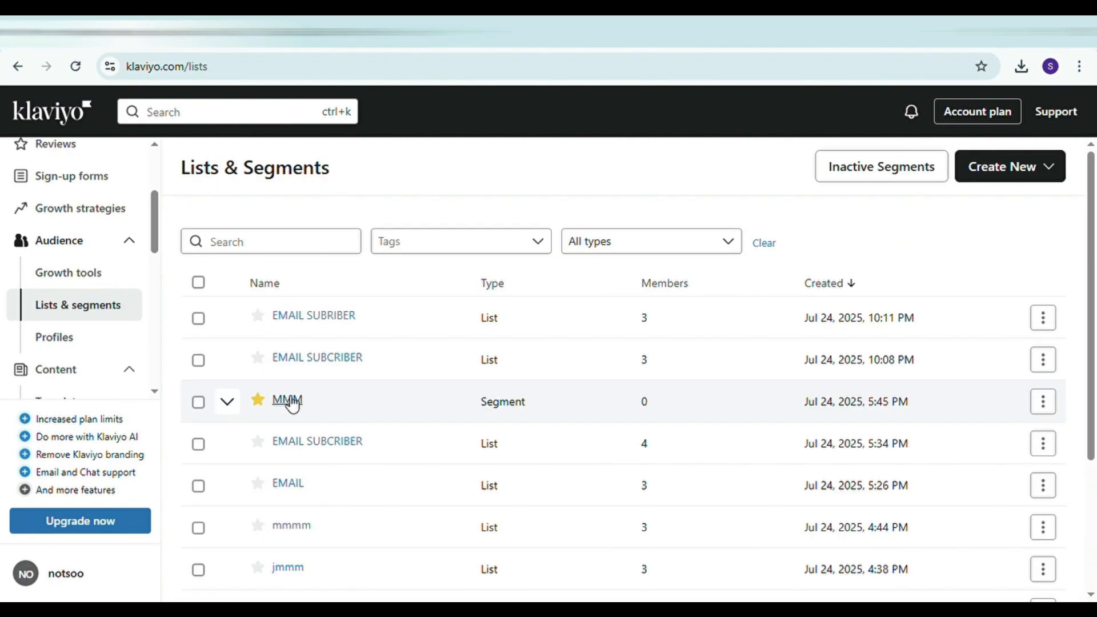
Open the definition of the "MMM" segment and update the segment with its current name, tag and condition.
left_click(290, 399)
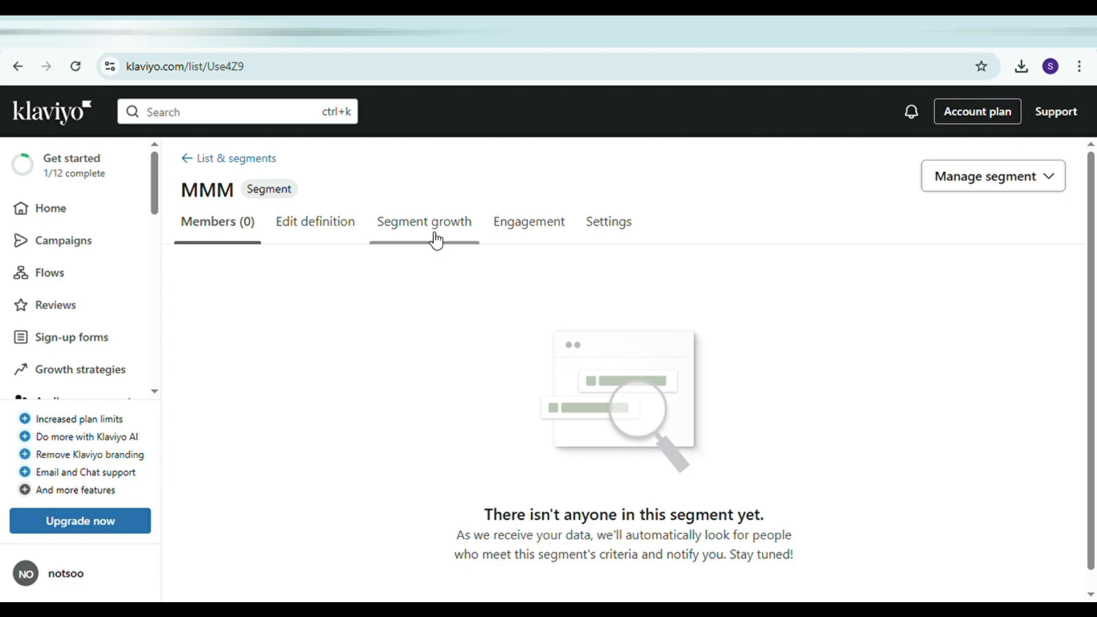
left_click(295, 234)
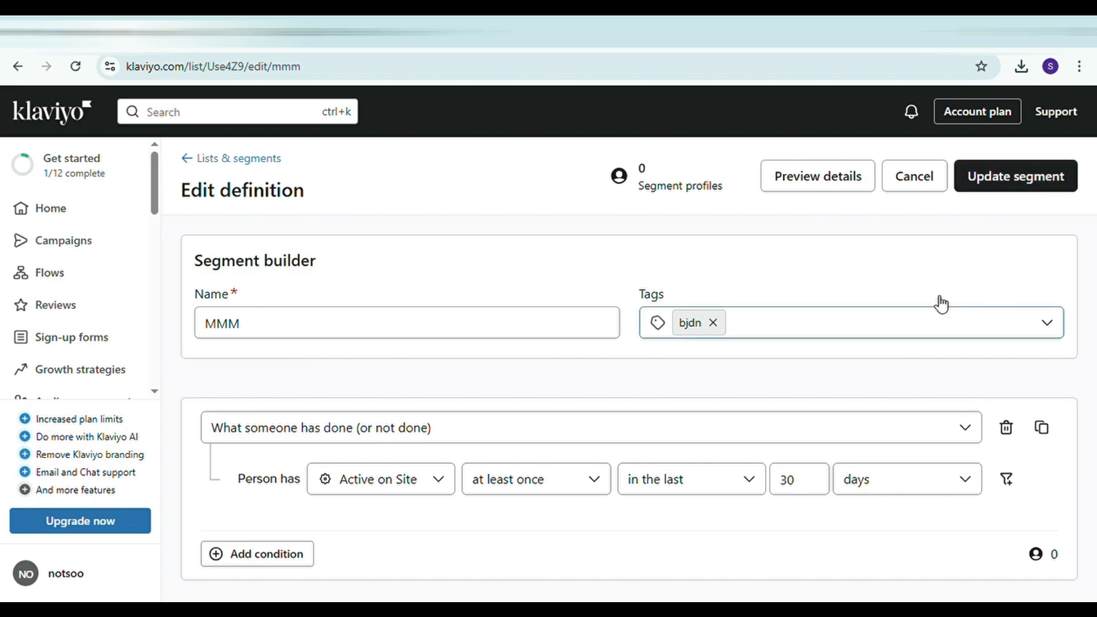
left_click(1022, 191)
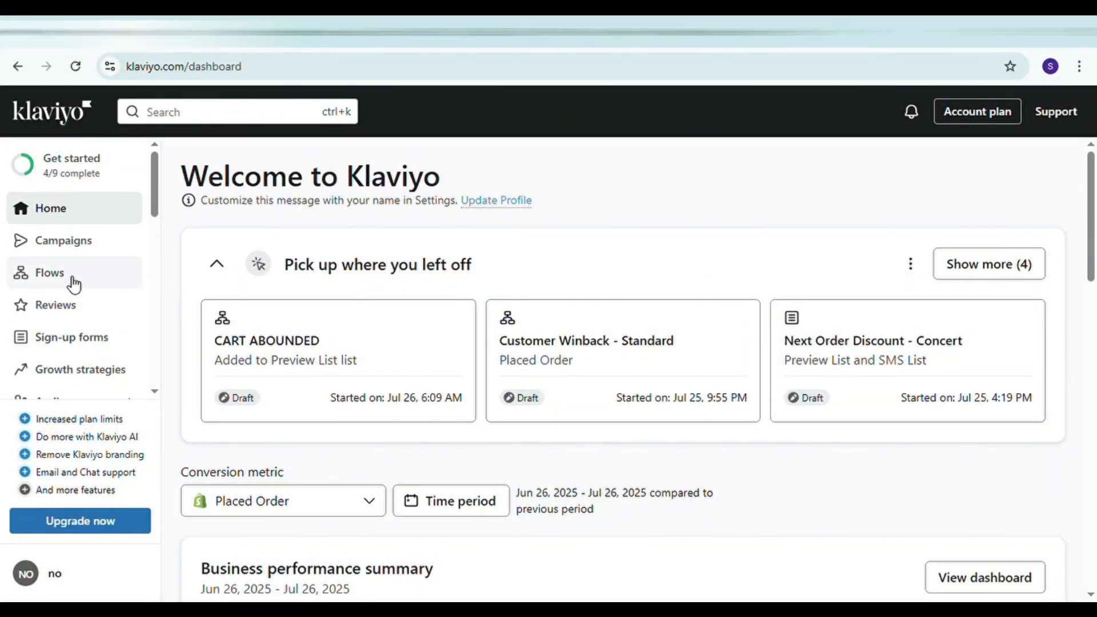
Create a flow from the "Customer Thank You" New vs. Returning template under the "Build customer loyalty" goal, keeping the suggested name.
left_click(66, 277)
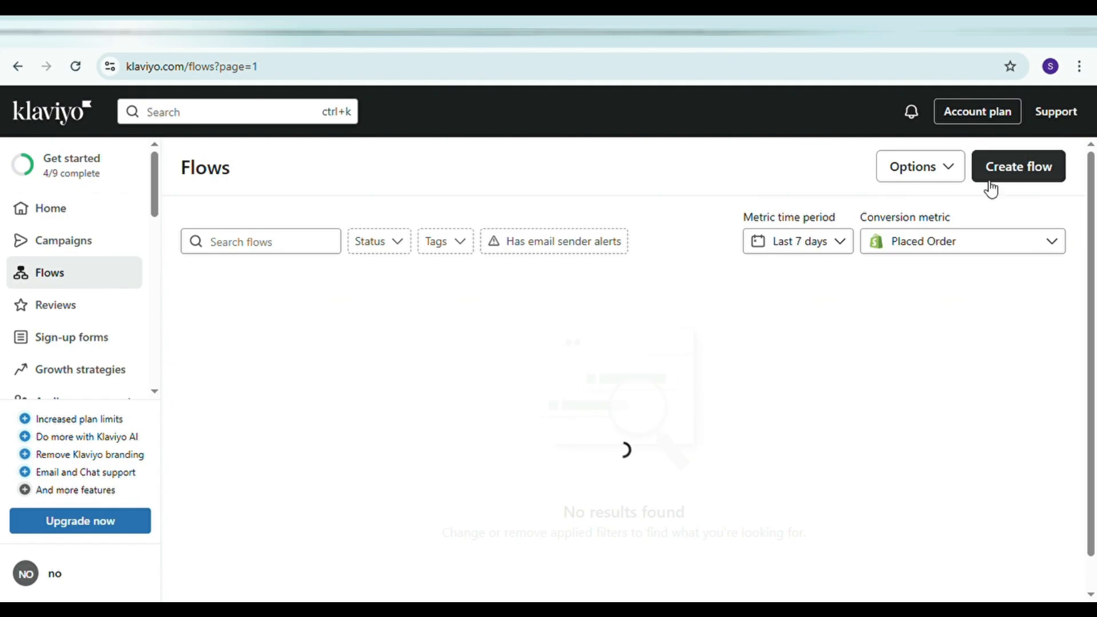
left_click(1017, 178)
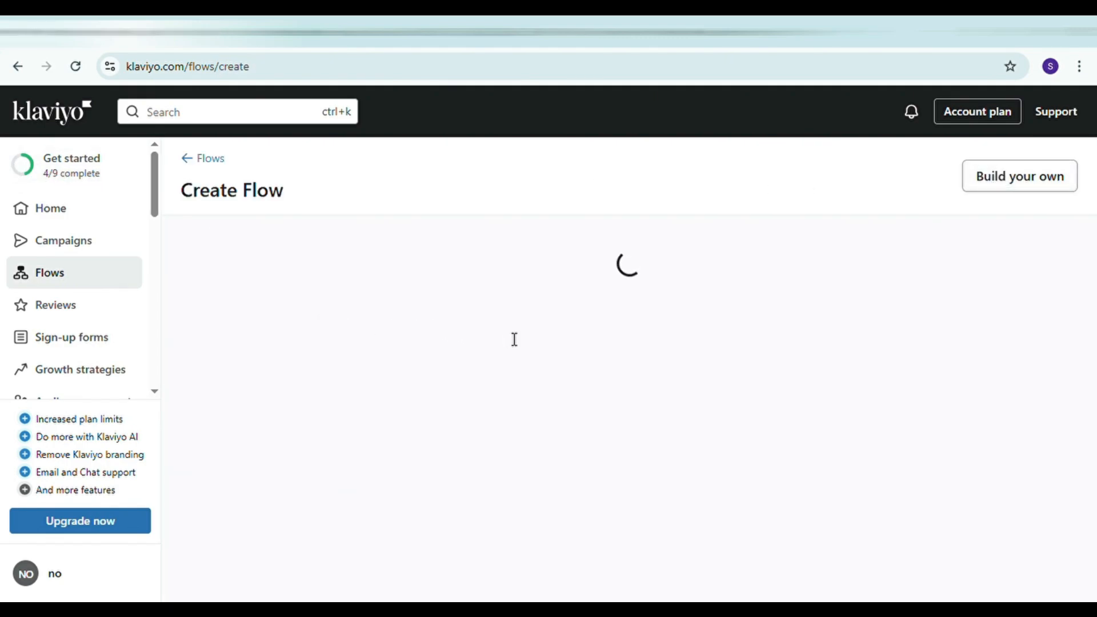
scroll(502, 401, "down", 5)
scroll(498, 408, "up", 5)
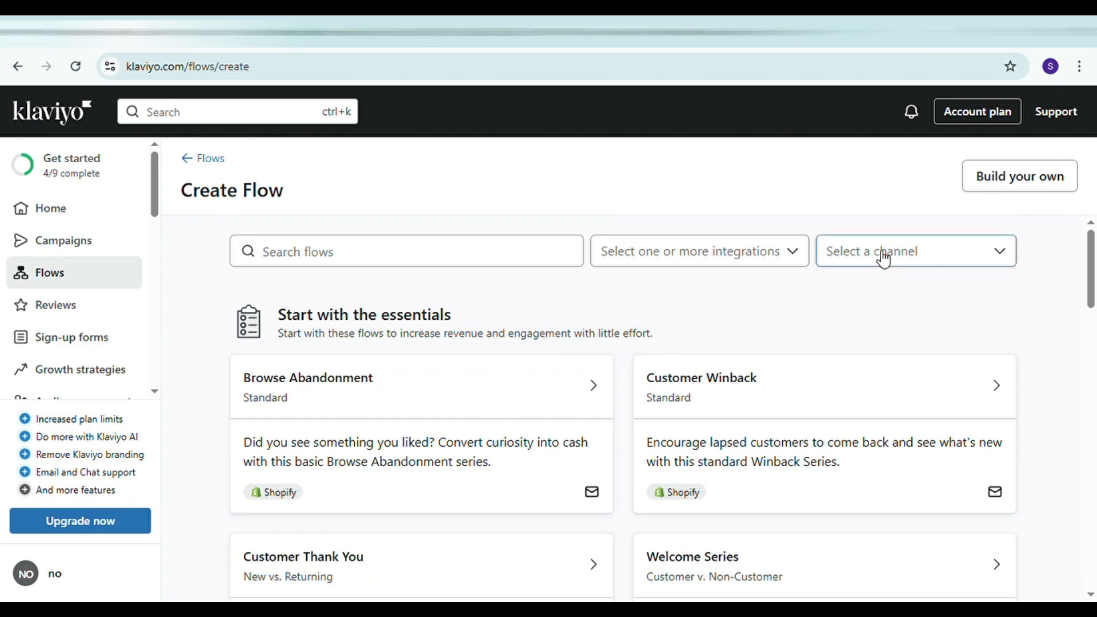
scroll(564, 410, "down", 5)
scroll(565, 410, "down", 5)
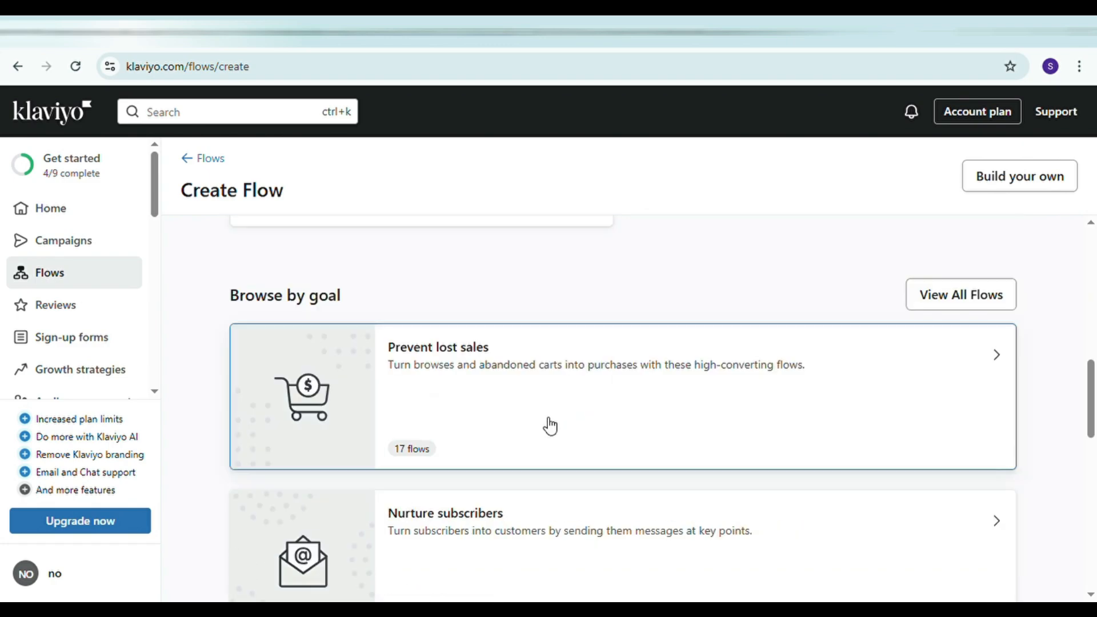
scroll(555, 470, "down", 2)
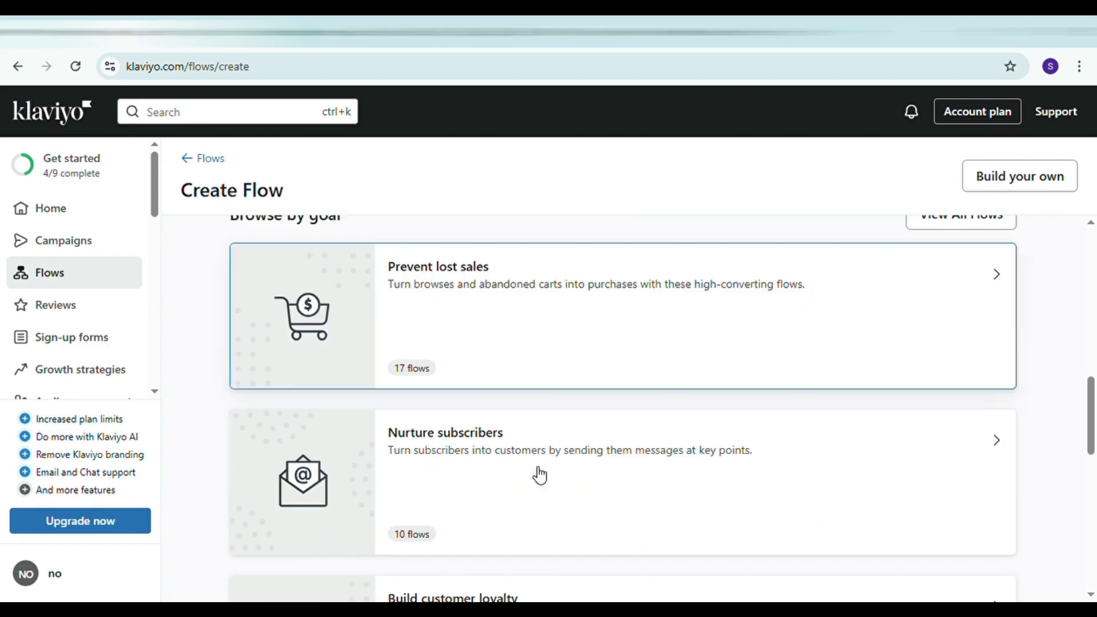
scroll(467, 463, "down", 4)
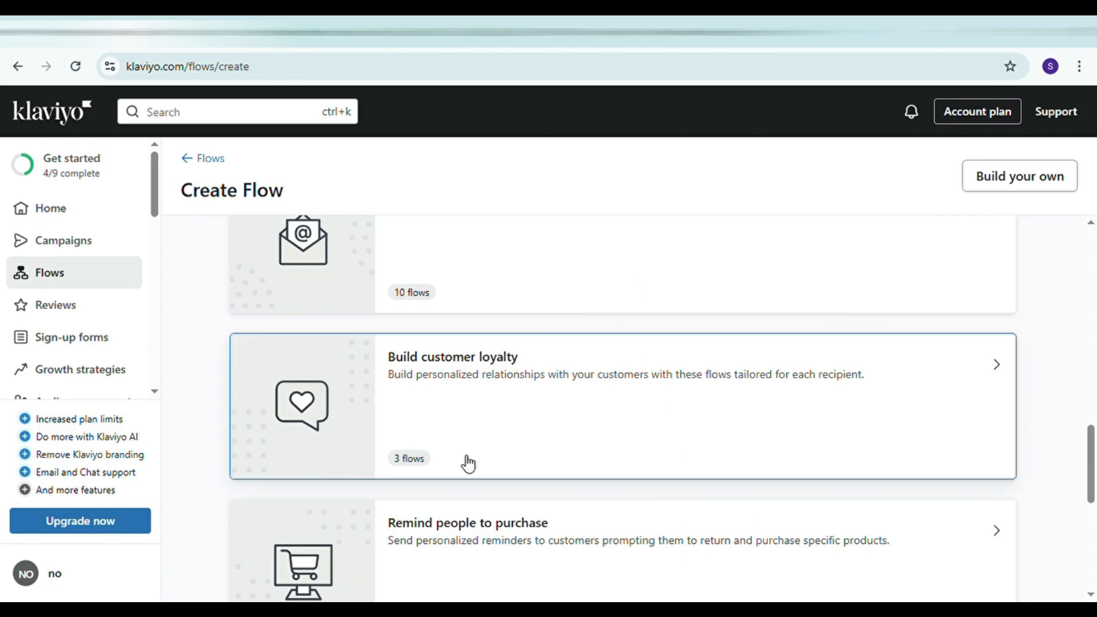
left_click(467, 462)
left_click(596, 325)
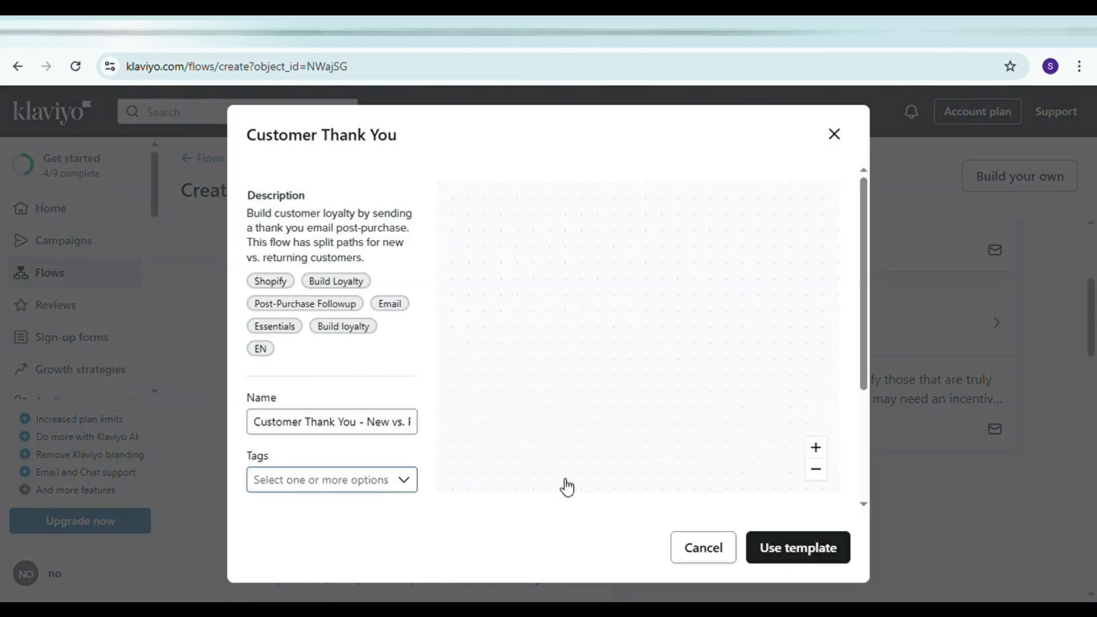
left_click(799, 552)
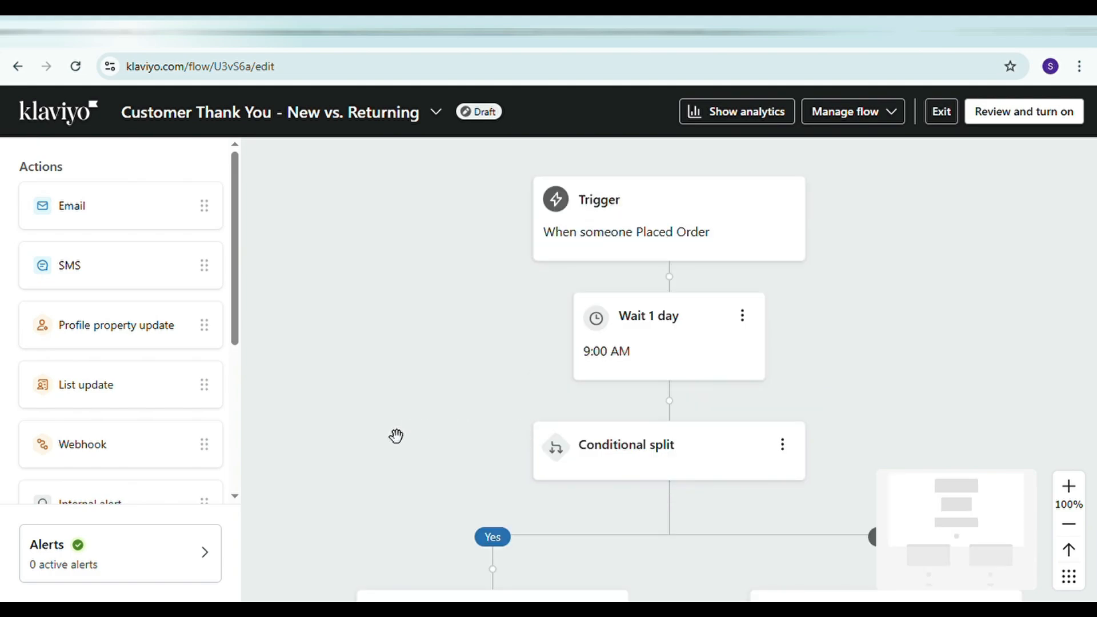
Examine the flow's trigger, wait step, conditional split and email branches, along with the available action, timing and logic components.
scroll(619, 431, "down", 2)
scroll(616, 437, "up", 4)
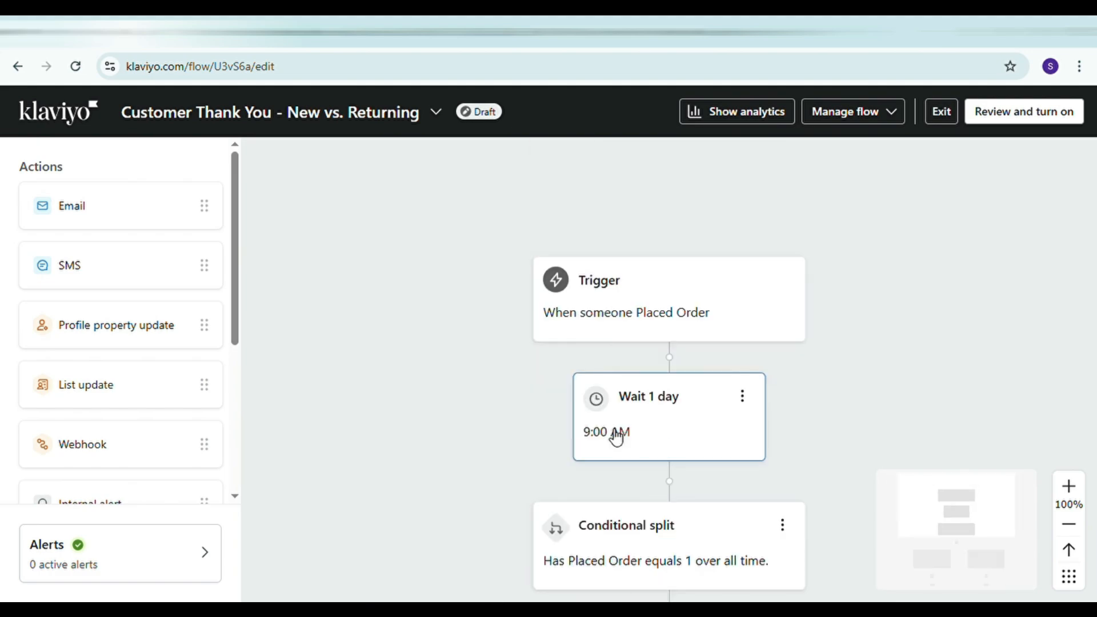
scroll(635, 322, "down", 3)
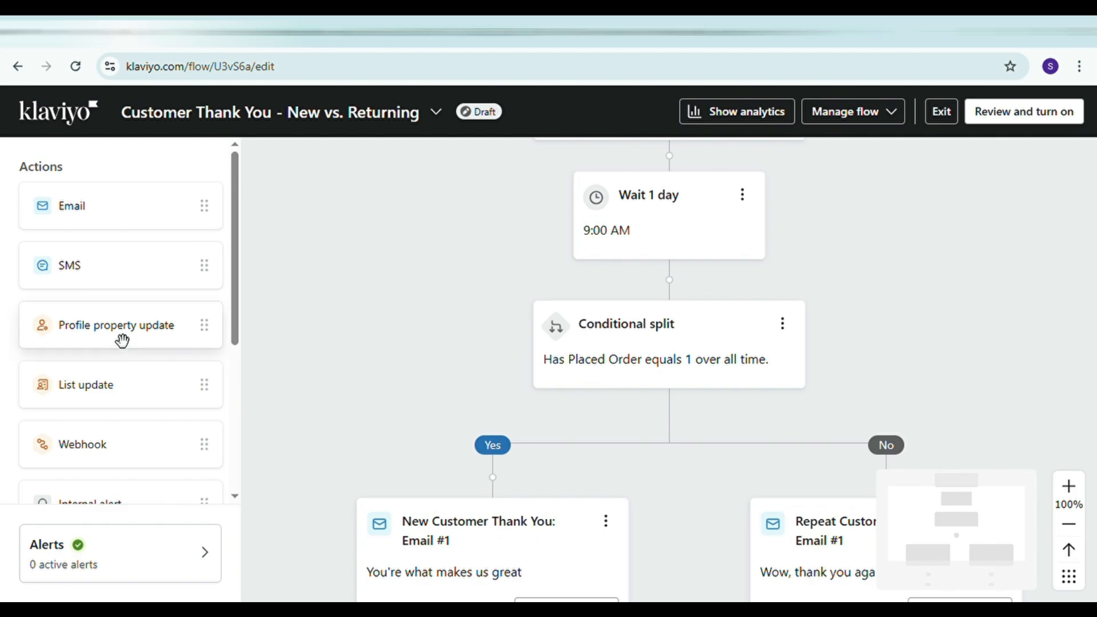
scroll(117, 440, "down", 3)
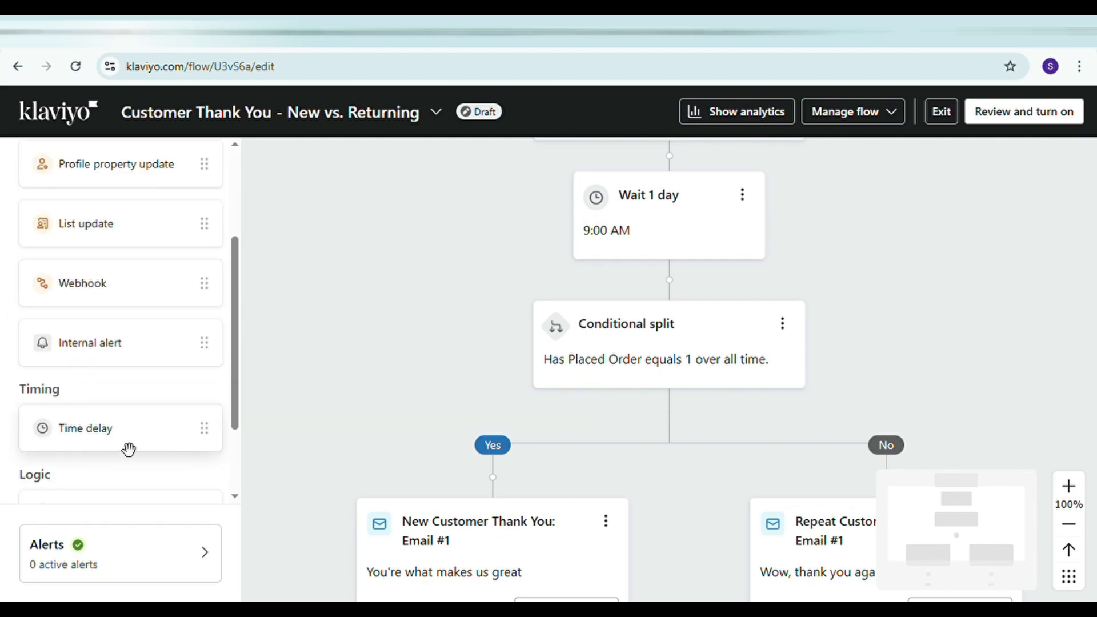
scroll(123, 451, "down", 2)
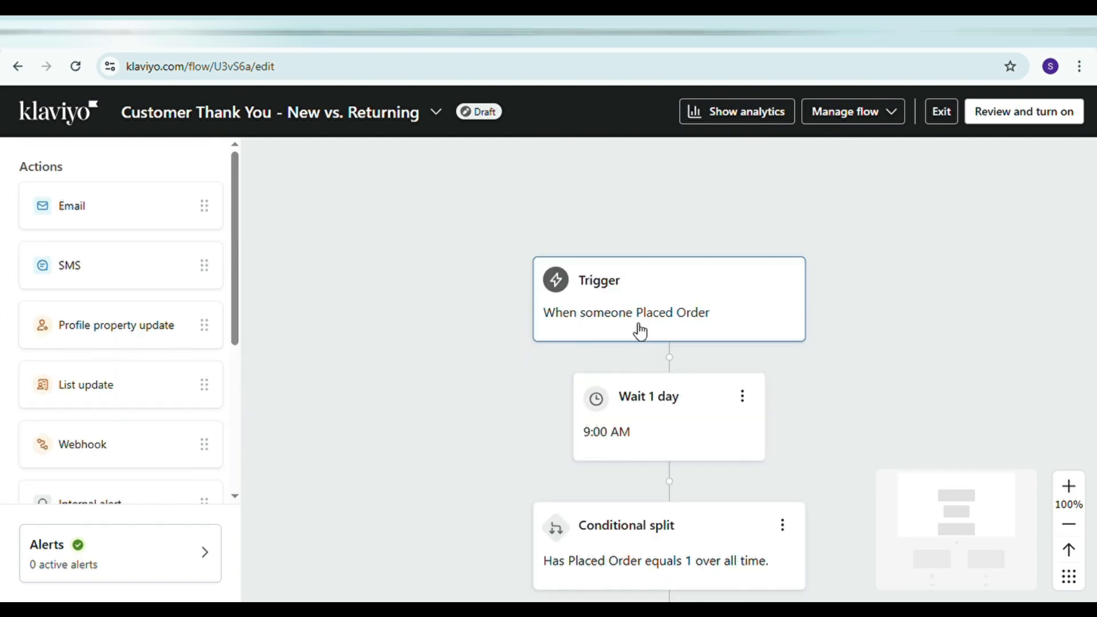
scroll(646, 354, "down", 2)
scroll(486, 444, "down", 2)
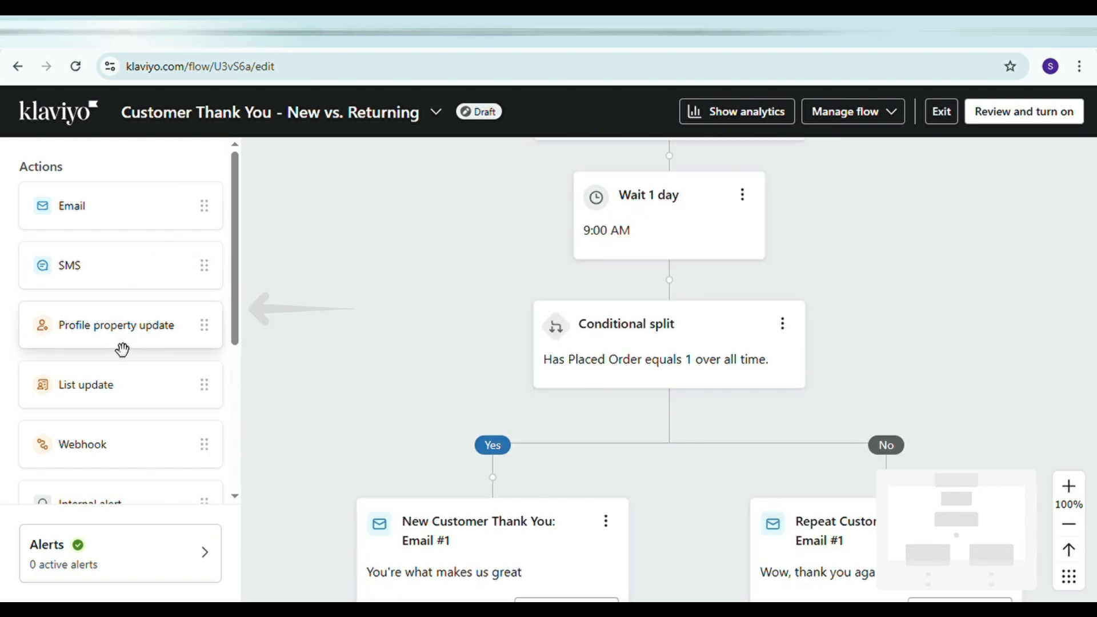
scroll(115, 440, "down", 3)
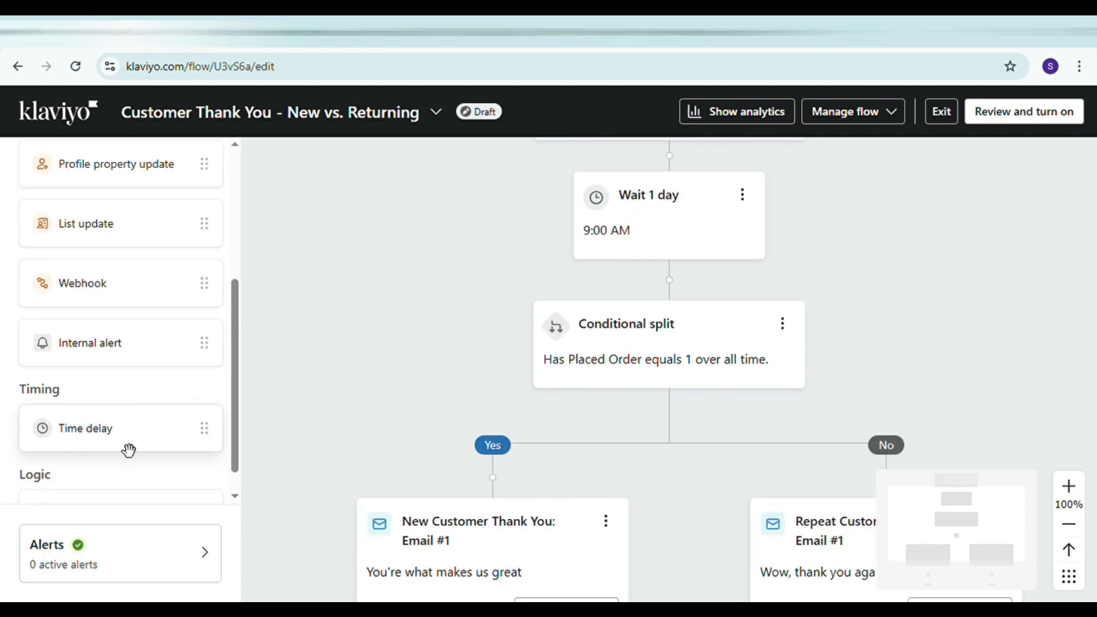
Turn on the customer thank-you flow with its status set to Live and updated immediately, and save.
scroll(126, 451, "down", 2)
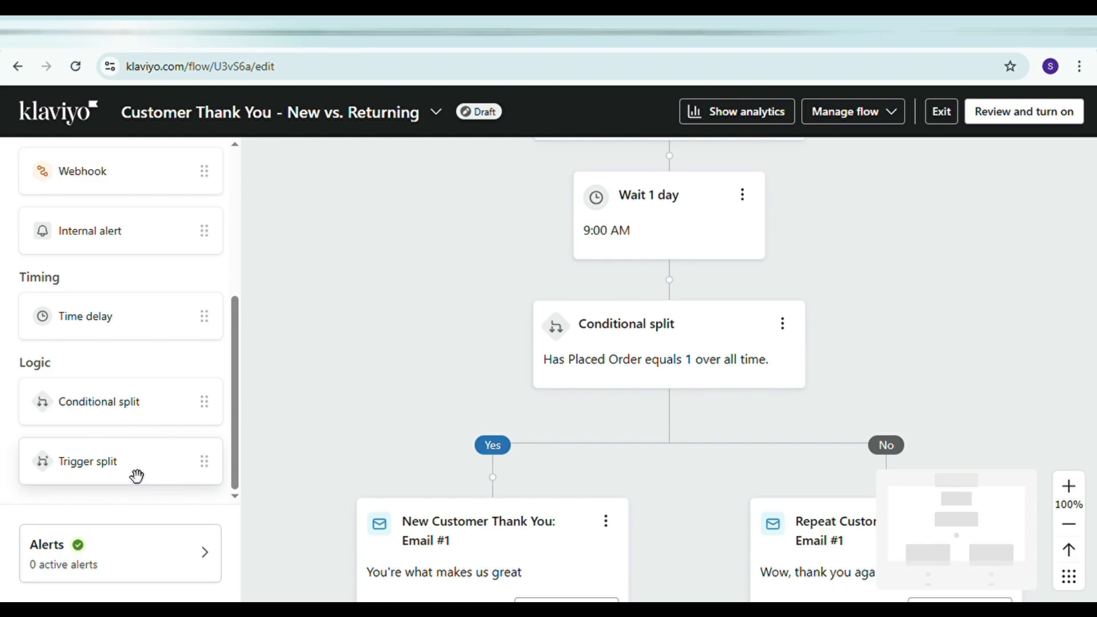
scroll(600, 465, "down", 2)
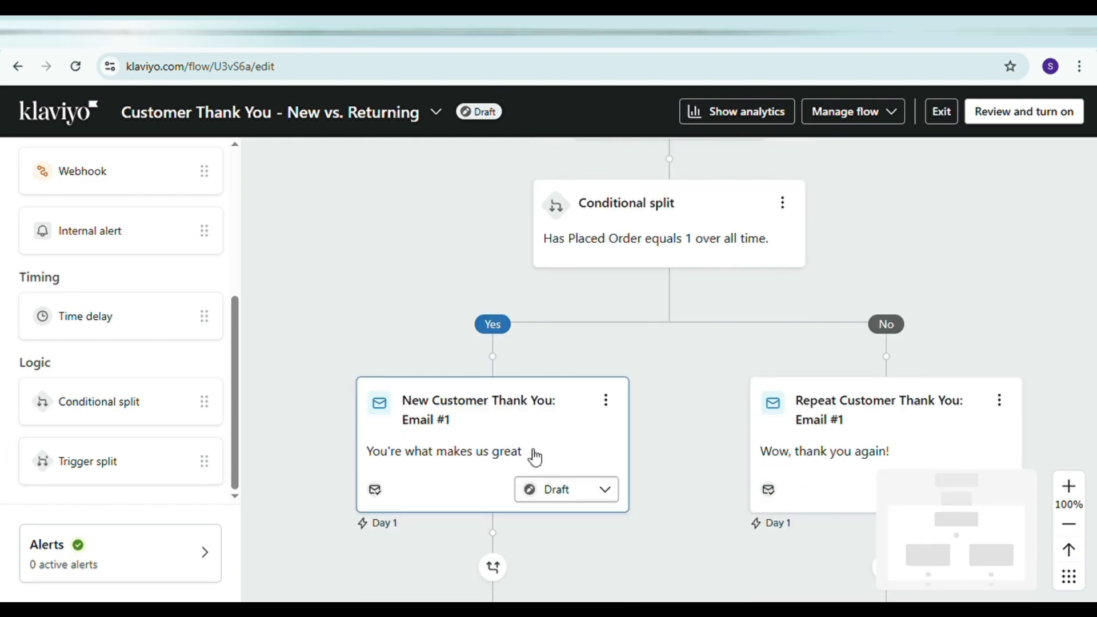
left_click(1041, 123)
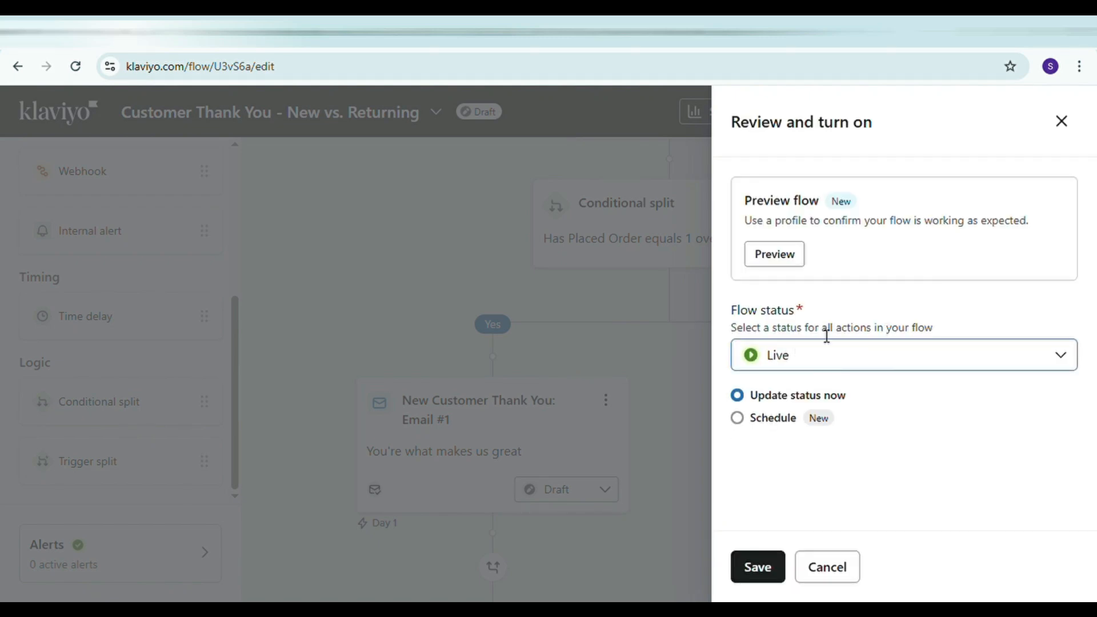
left_click(1037, 371)
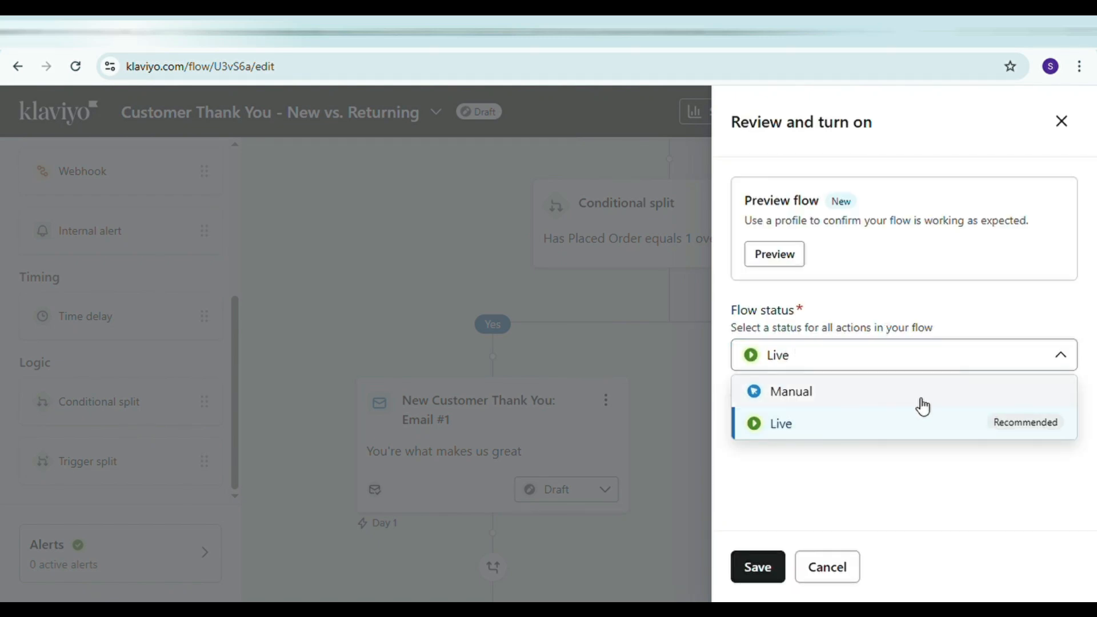
left_click(775, 433)
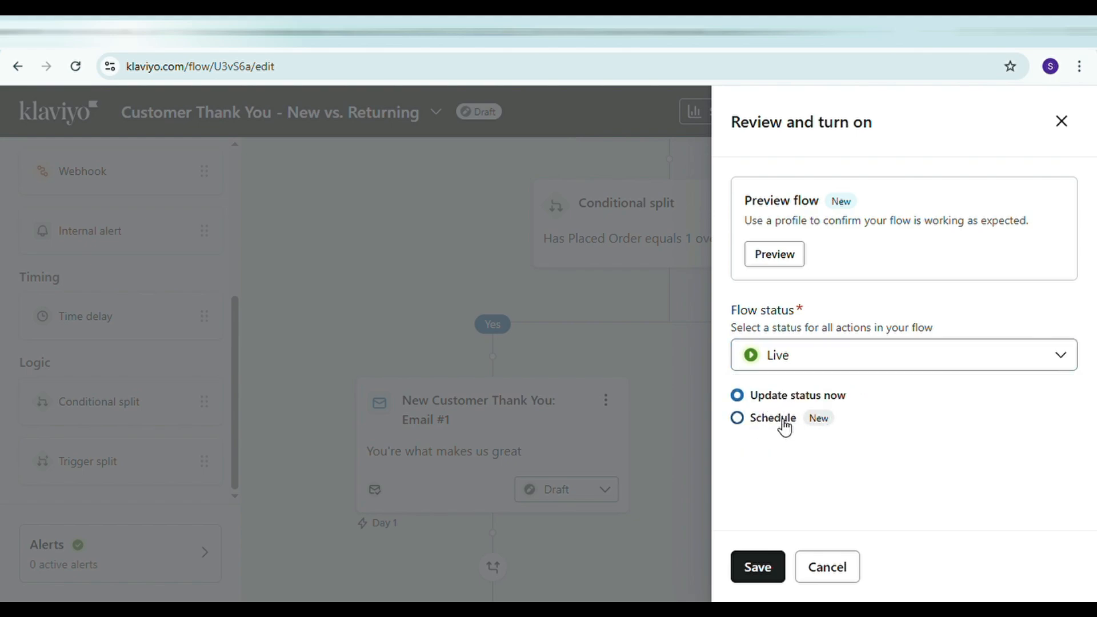
left_click(763, 564)
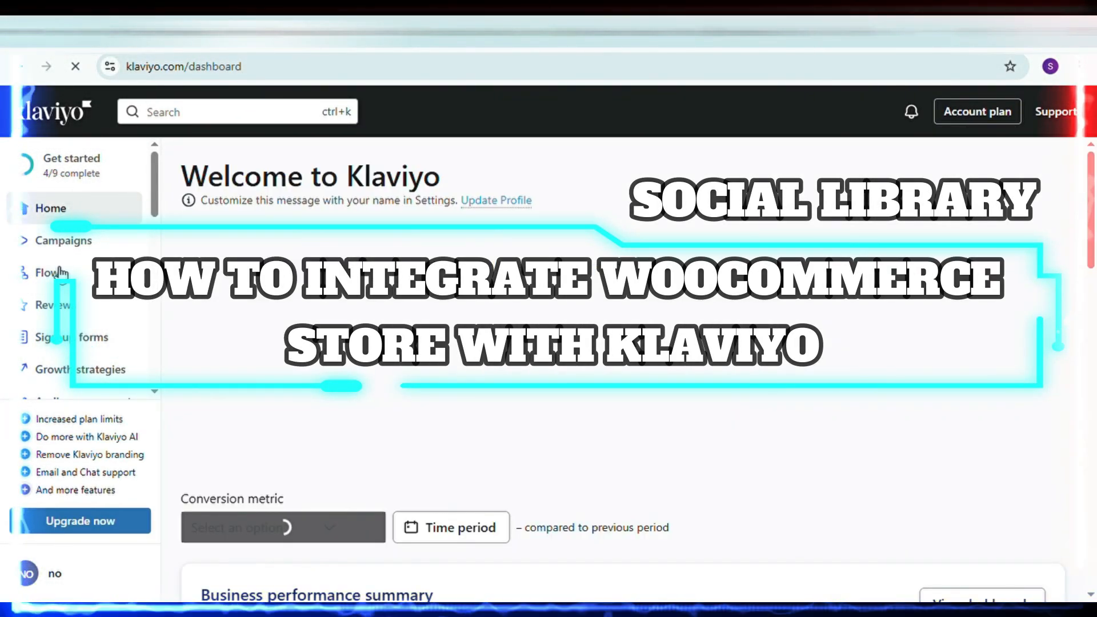
Go to the account's integrations and open the directory for adding a new one.
scroll(69, 303, "down", 5)
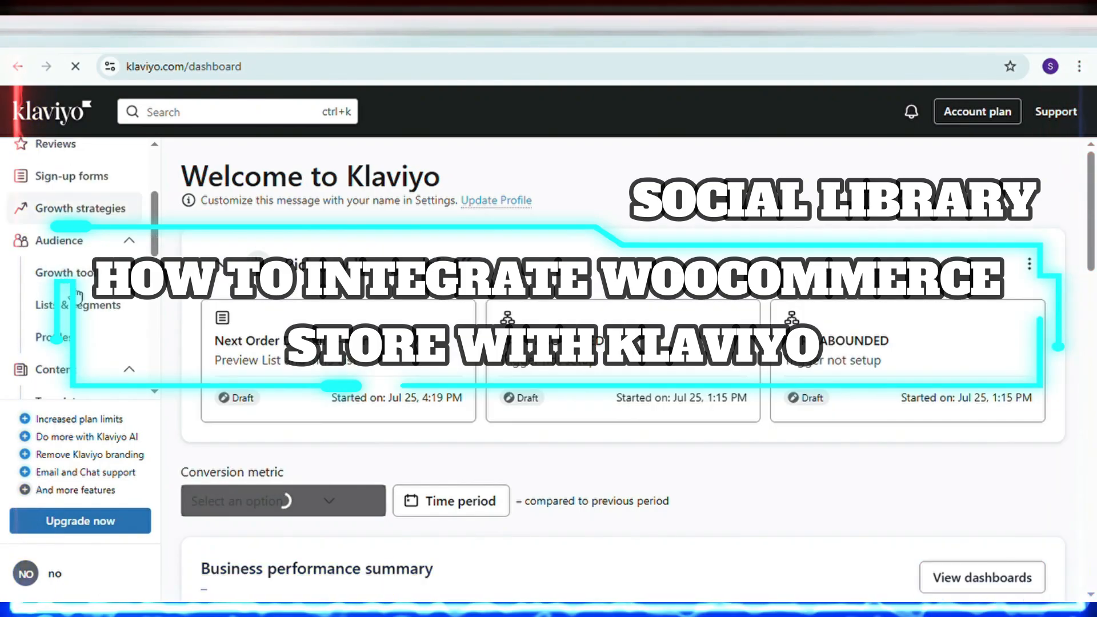
scroll(77, 300, "down", 10)
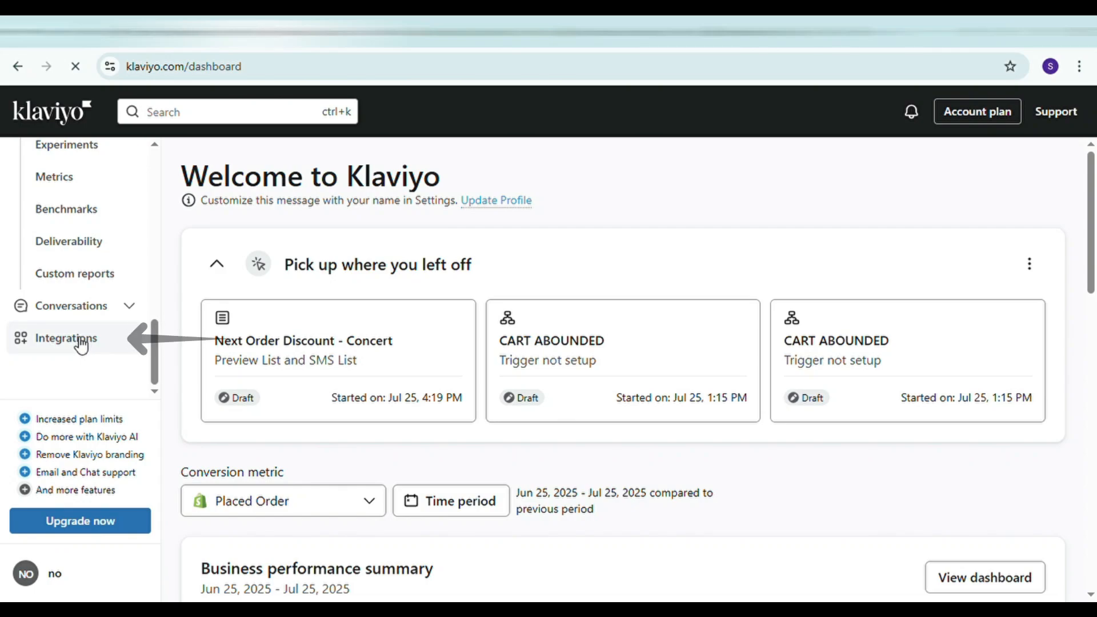
left_click(84, 345)
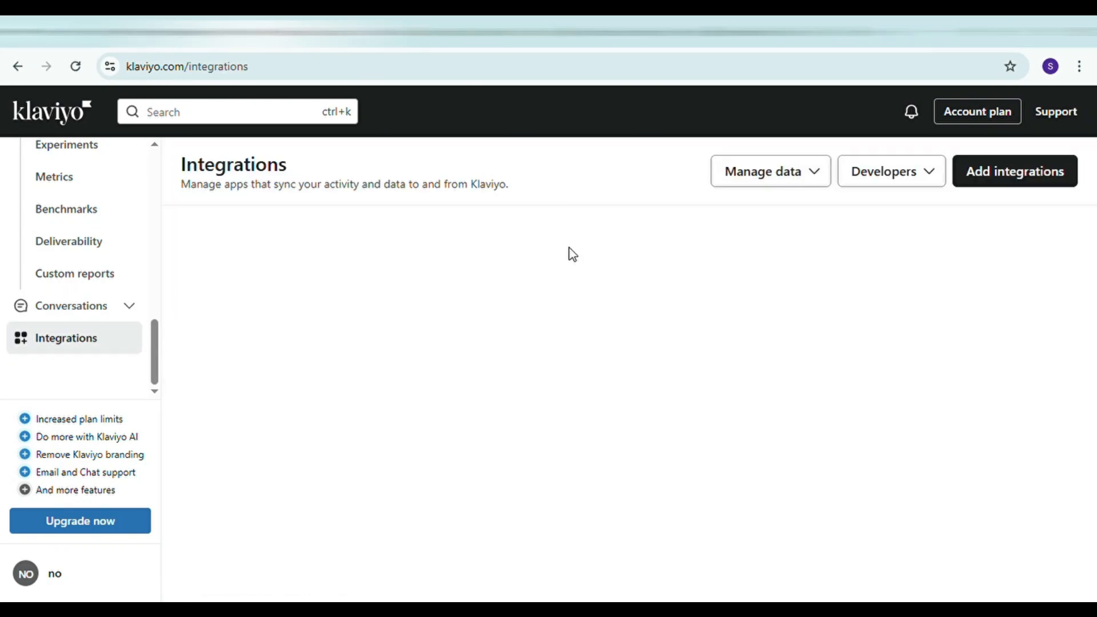
left_click(1037, 183)
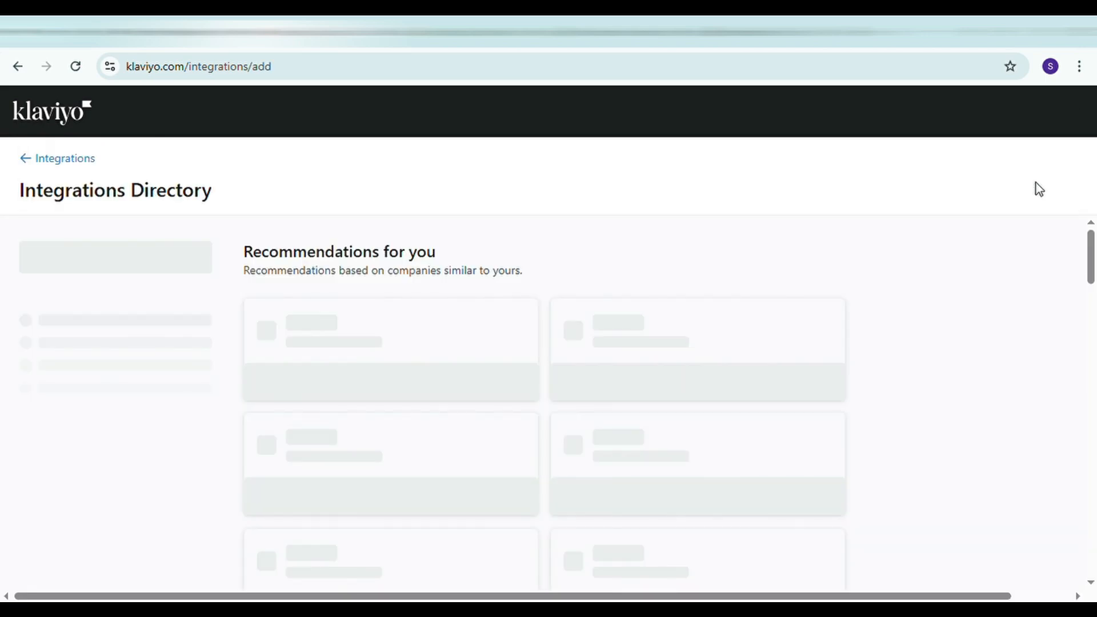
Find the WooCommerce integration by searching the directory for "woo" and start adding it.
left_click(94, 255)
type("w")
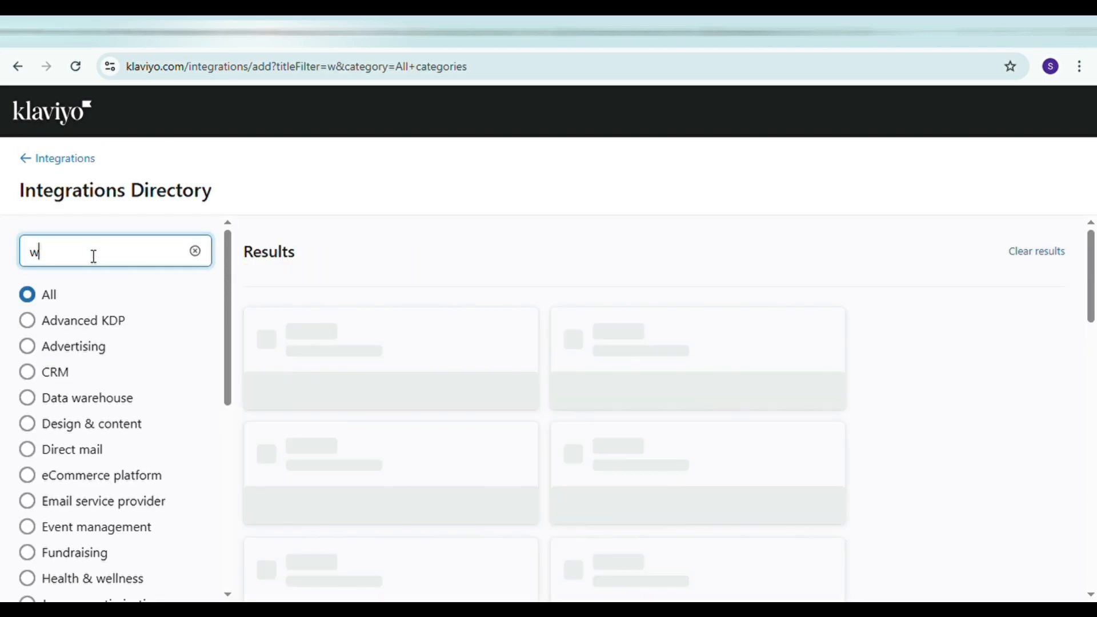
type("oo")
left_click(372, 343)
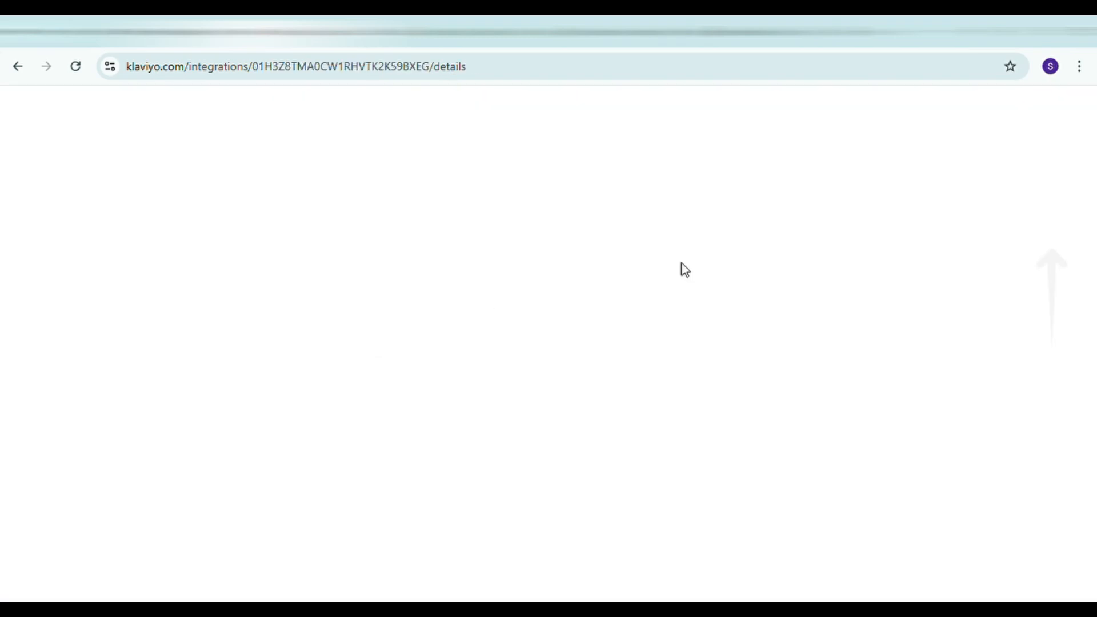
left_click(1039, 186)
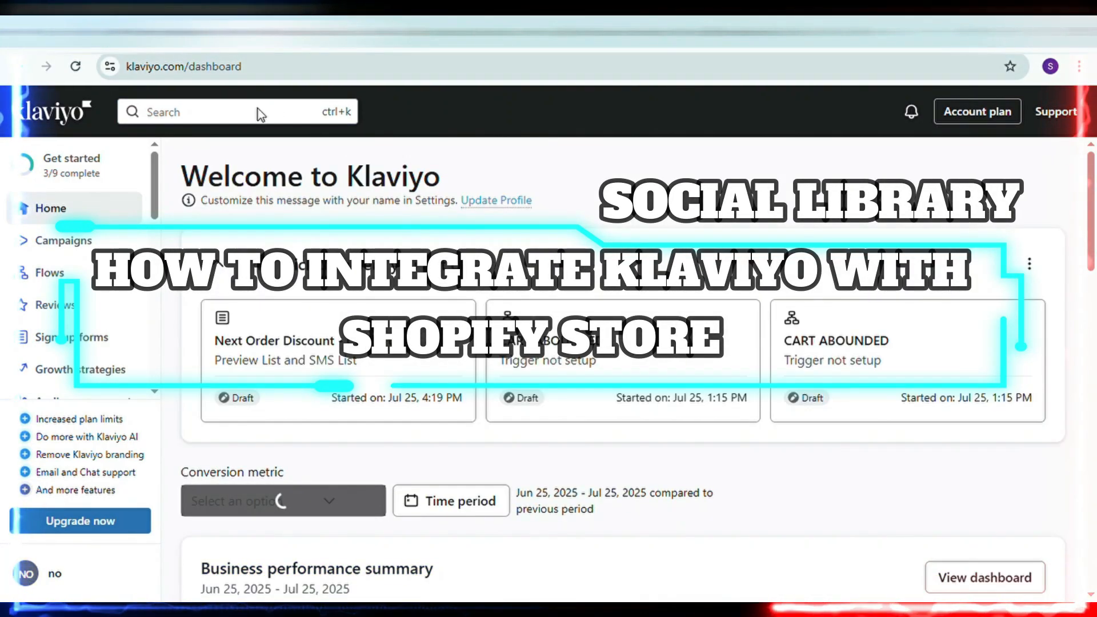
Open the Integrations Directory again from the dashboard to add a store integration.
scroll(333, 302, "down", 3)
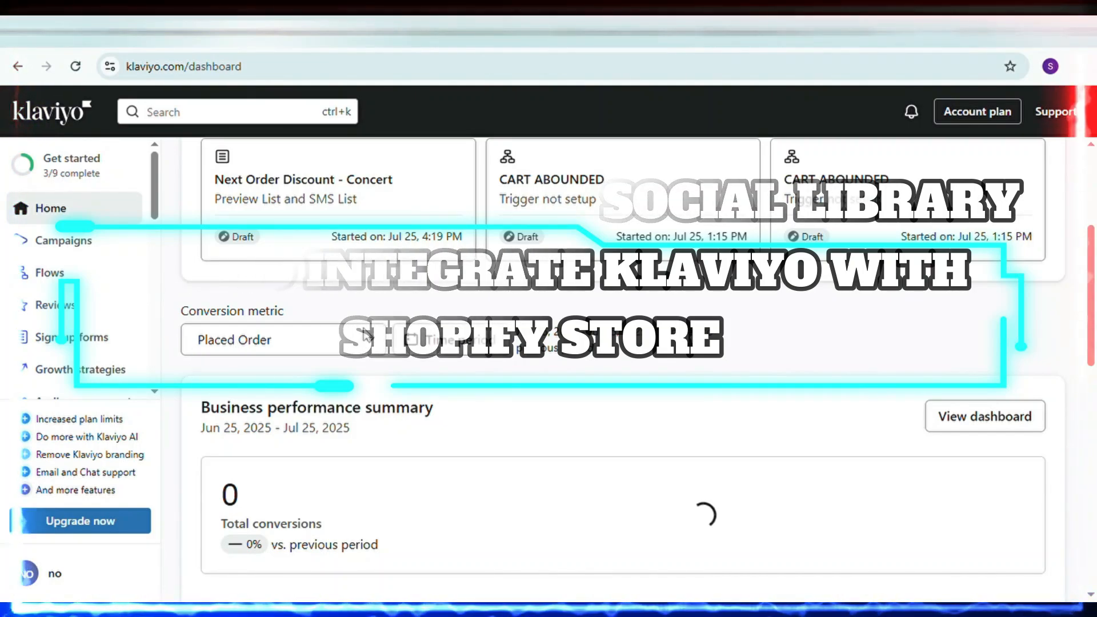
scroll(333, 301, "down", 3)
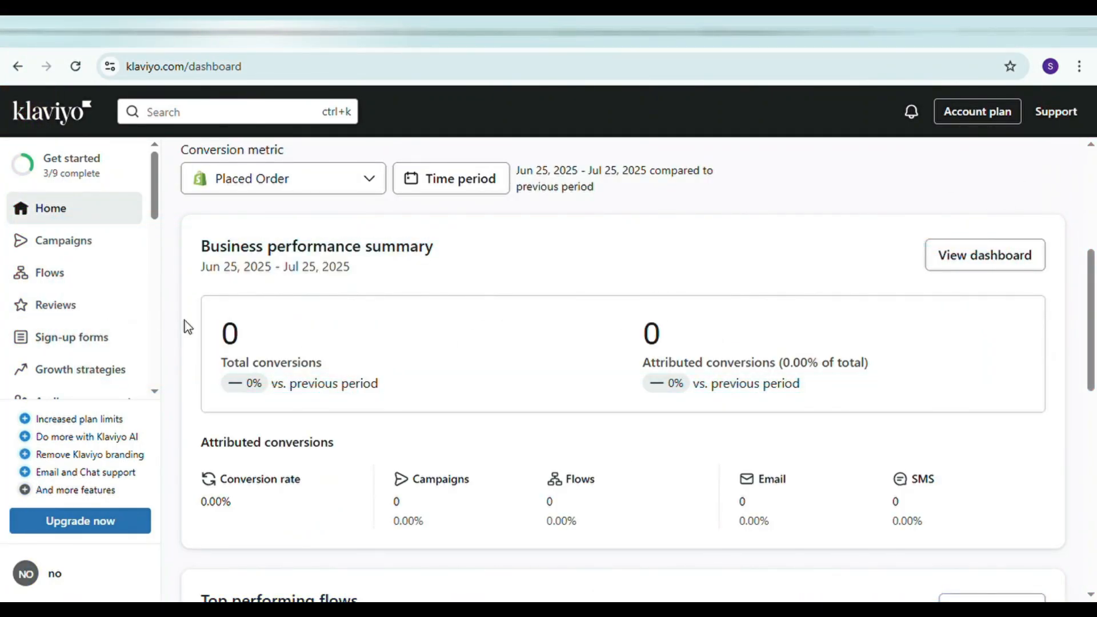
scroll(68, 323, "down", 4)
scroll(75, 340, "down", 4)
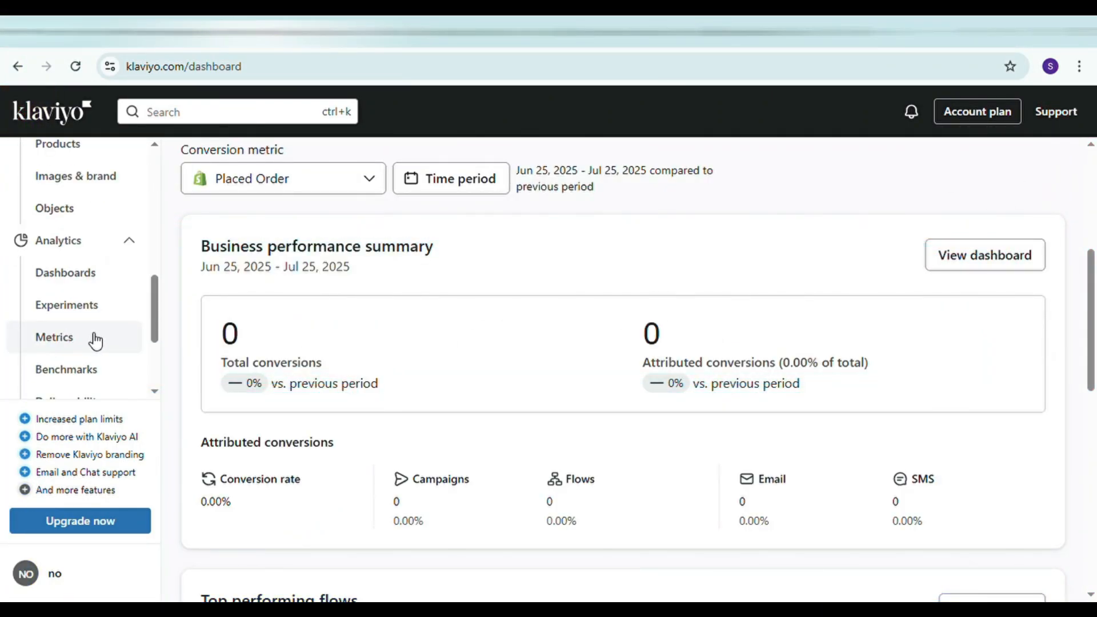
scroll(82, 344, "down", 3)
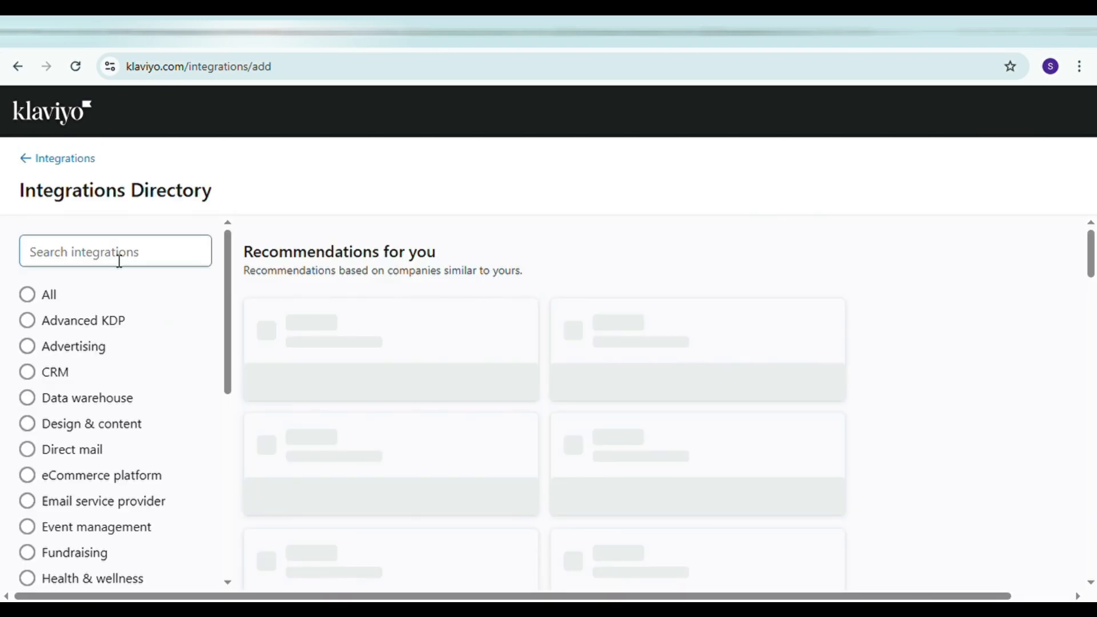
Search the directory for "shop", choose Shopify and install the Klaviyo: Email Marketing & SMS app in the store.
left_click(127, 256)
type("sho")
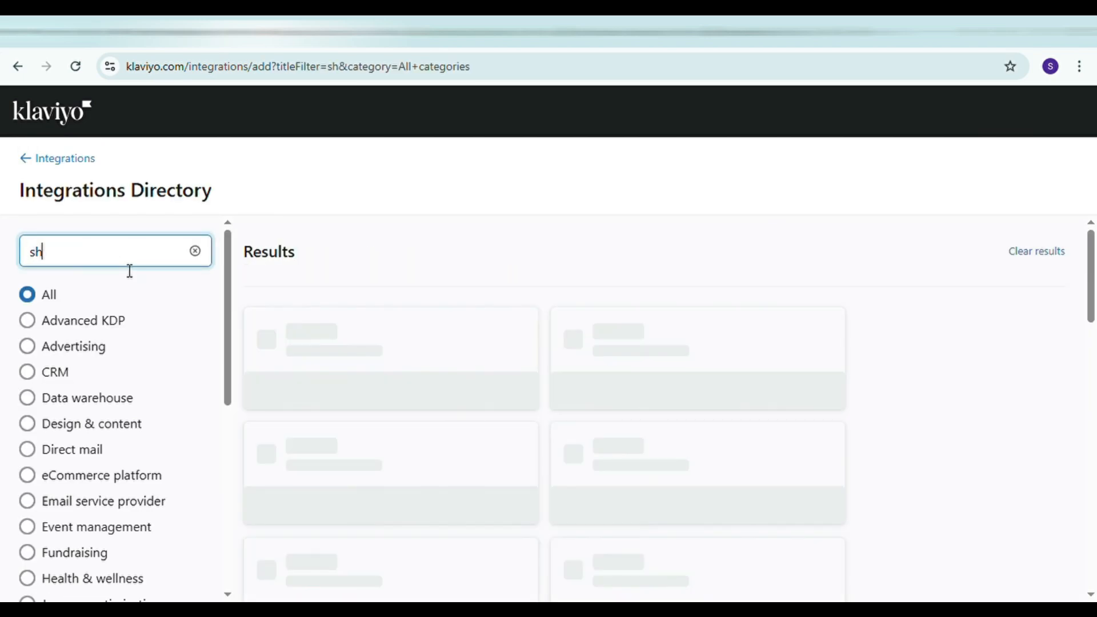
type("p")
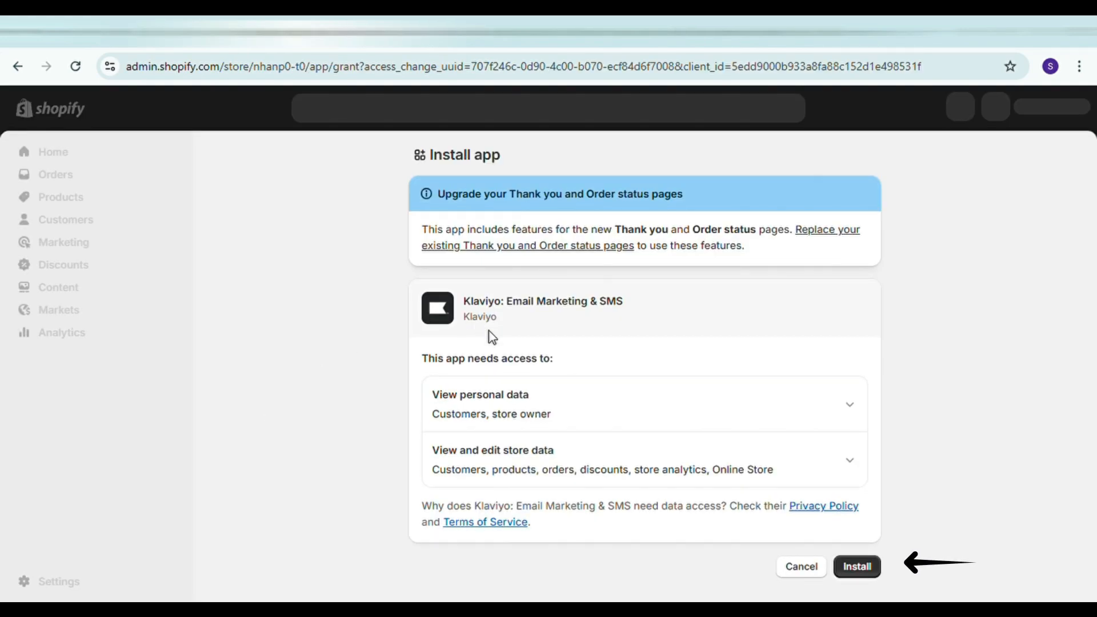
left_click(868, 574)
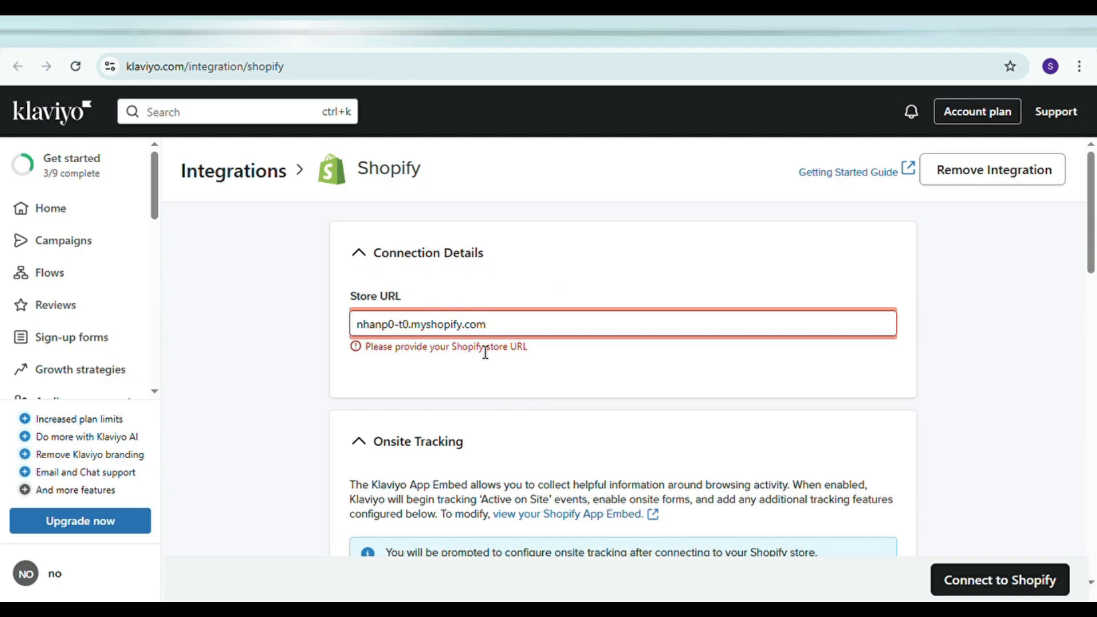
Connect the integration to Shopify using the store URL nhanp0-t0.myshopify.com.
left_click_drag(504, 331, 352, 336)
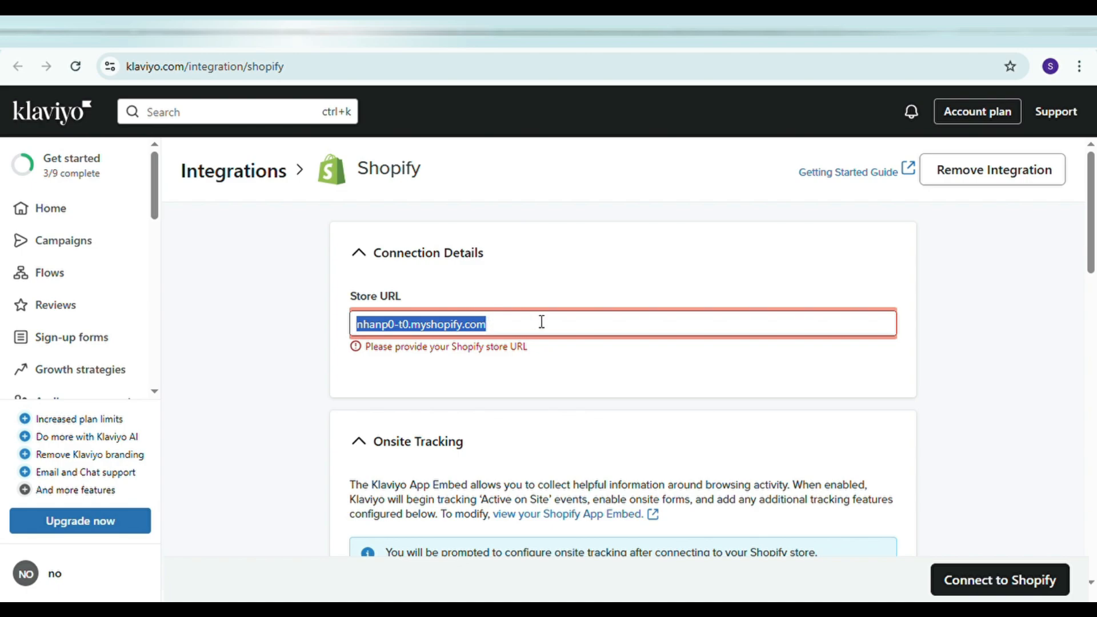
left_click(537, 327)
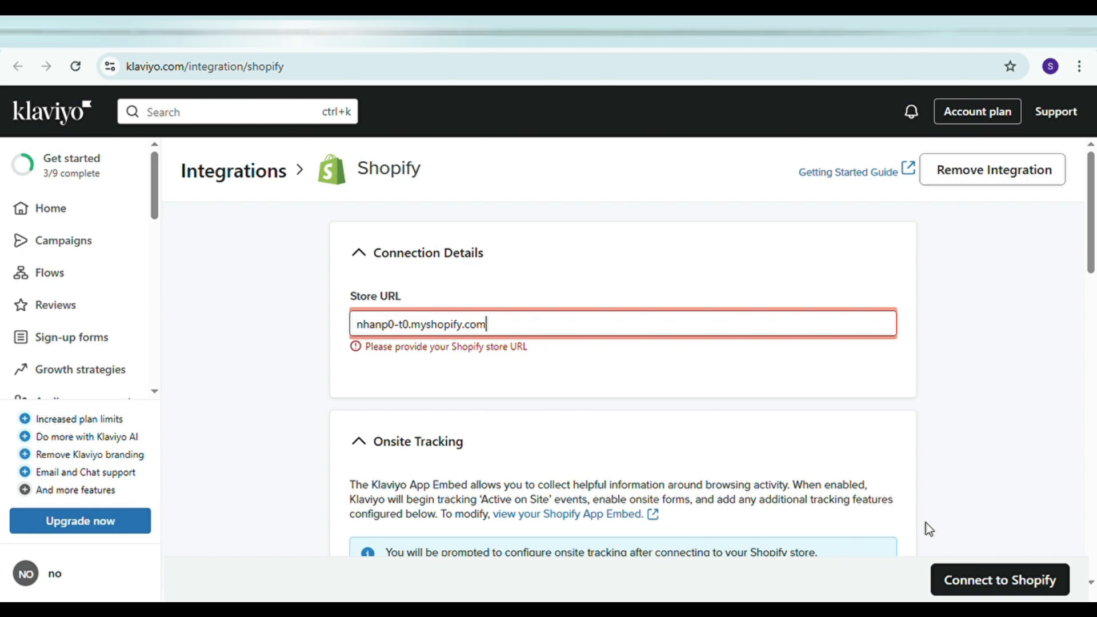
left_click(989, 592)
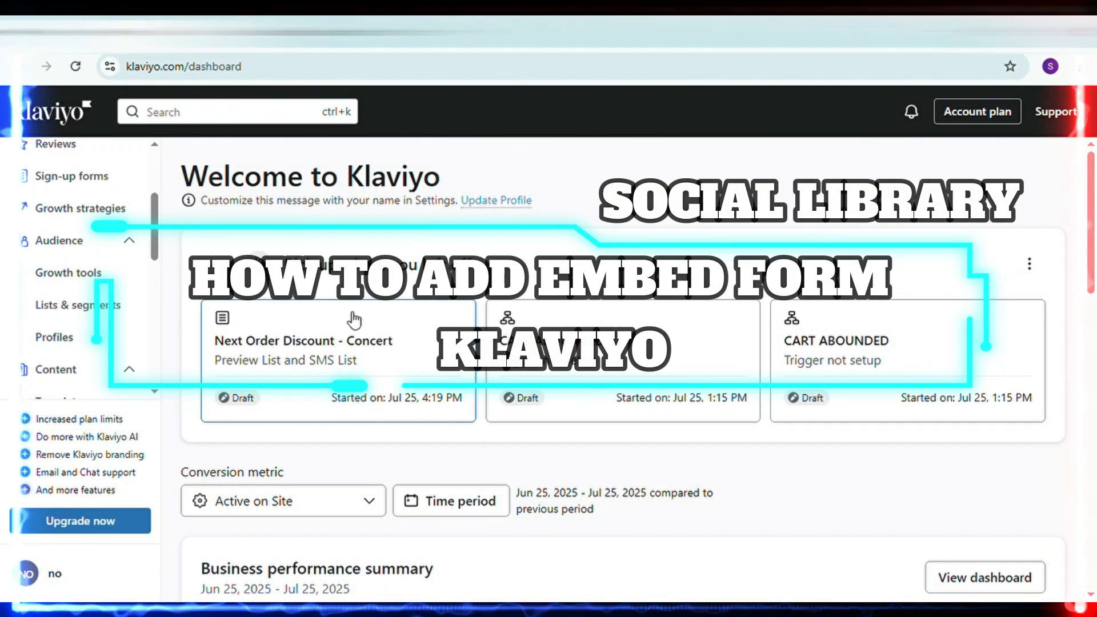
scroll(118, 349, "down", 1)
scroll(24, 275, "up", 3)
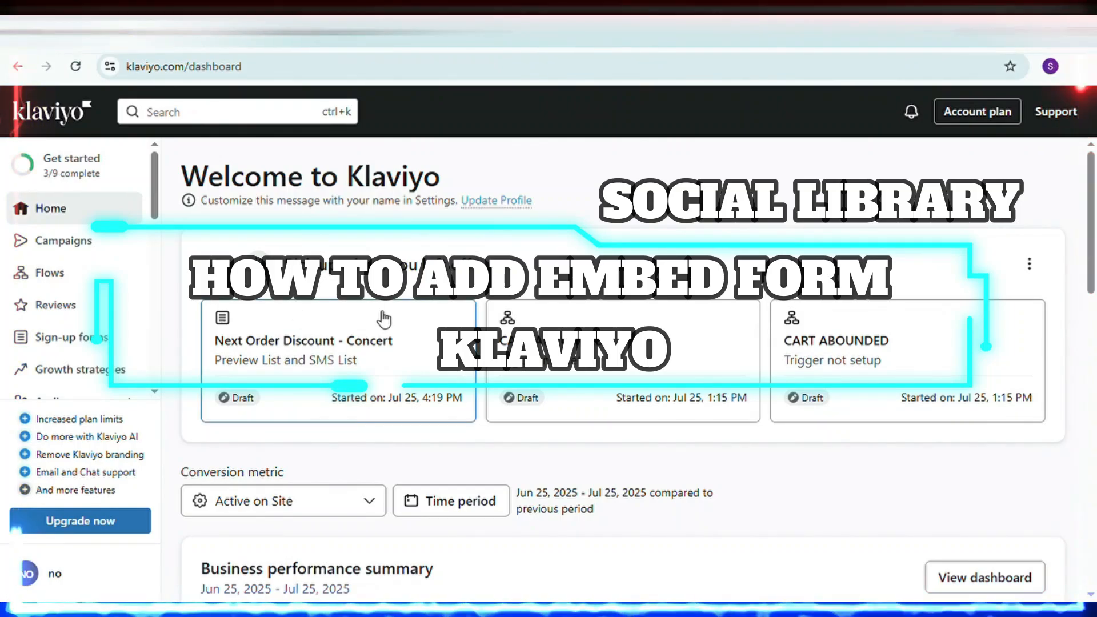
scroll(384, 319, "down", 5)
scroll(199, 347, "up", 5)
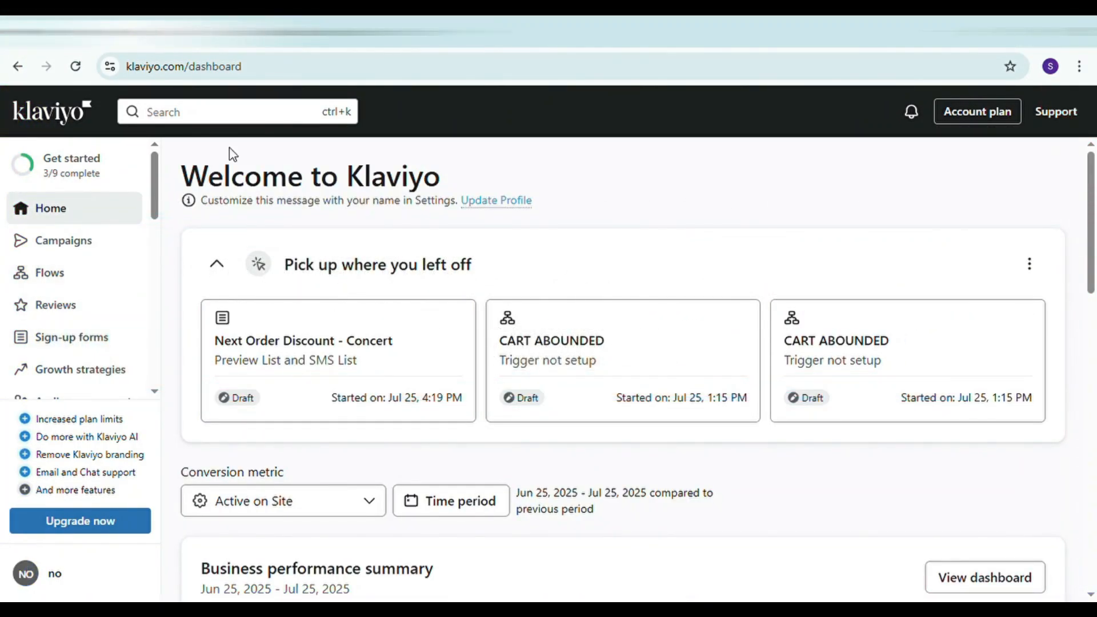
left_click_drag(242, 68, 144, 82)
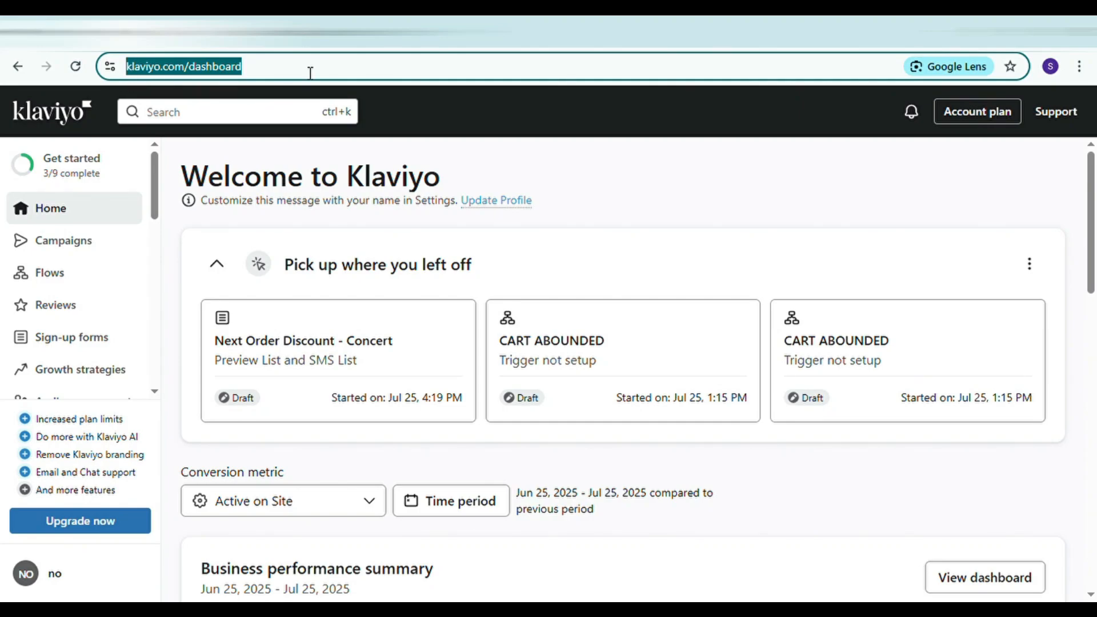
left_click(338, 79)
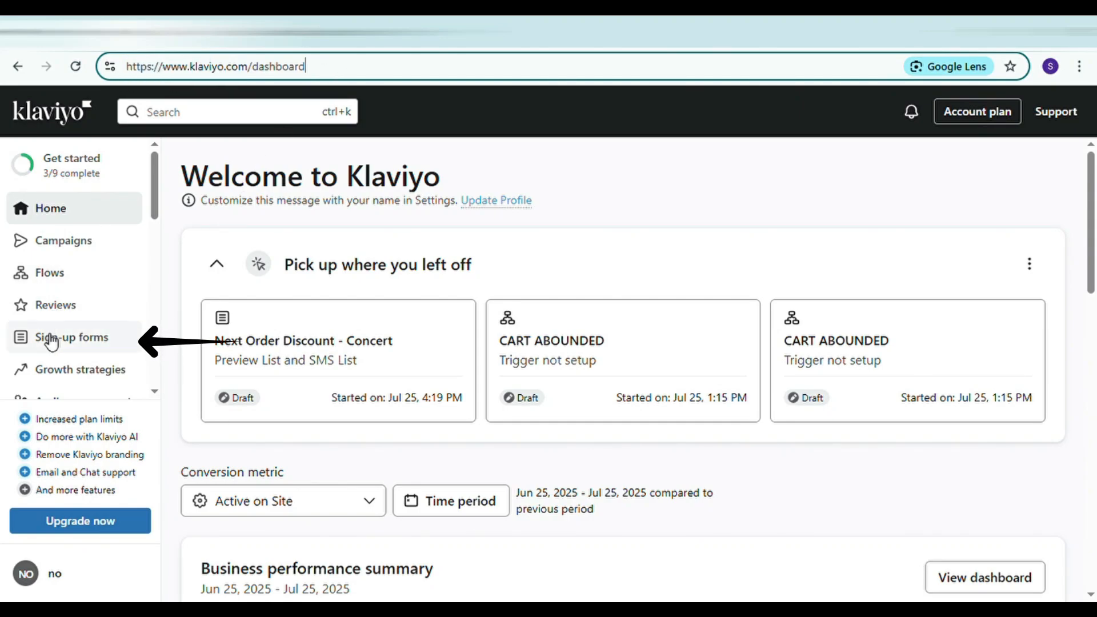
Create a sign-up form from the "First Stay Discount - Hotel" template, keeping its name and using Preview List for email subscribers.
left_click(73, 345)
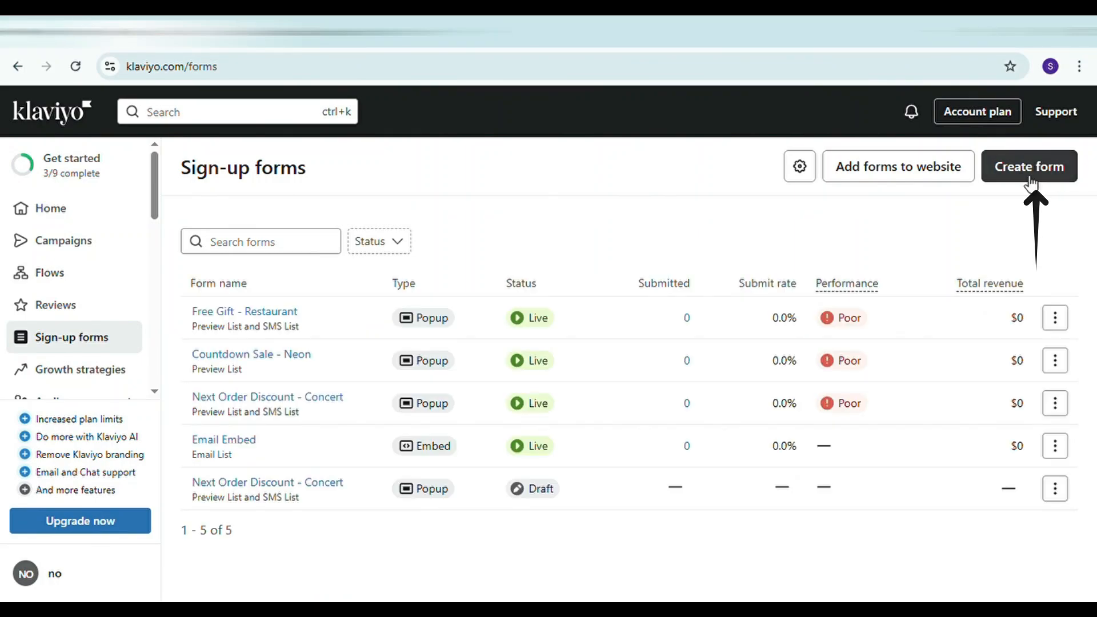
left_click(1037, 188)
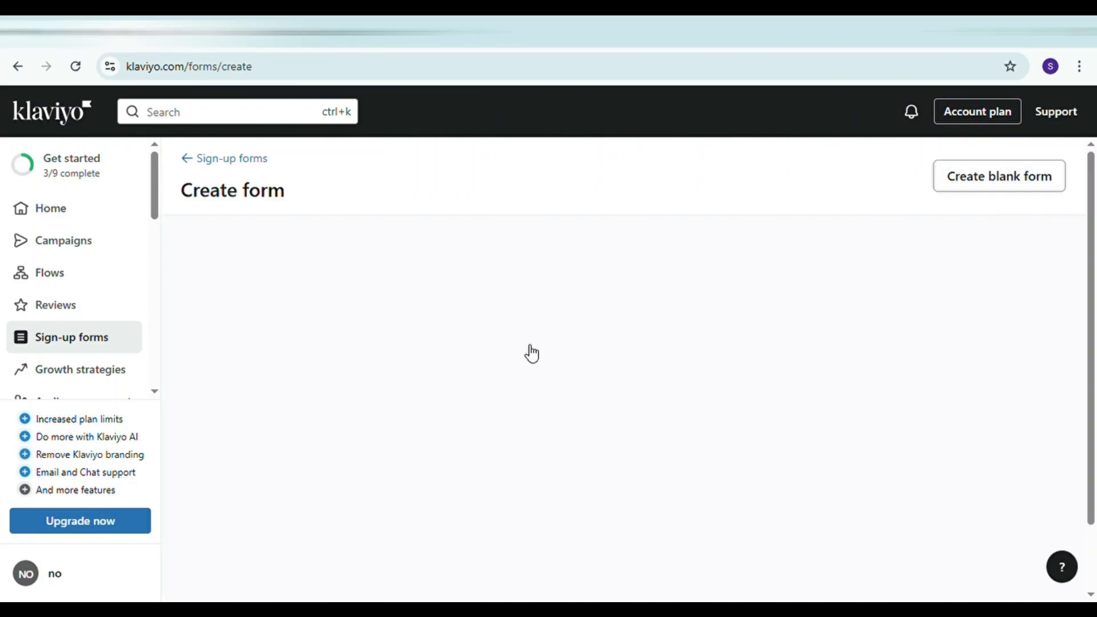
scroll(495, 387, "down", 3)
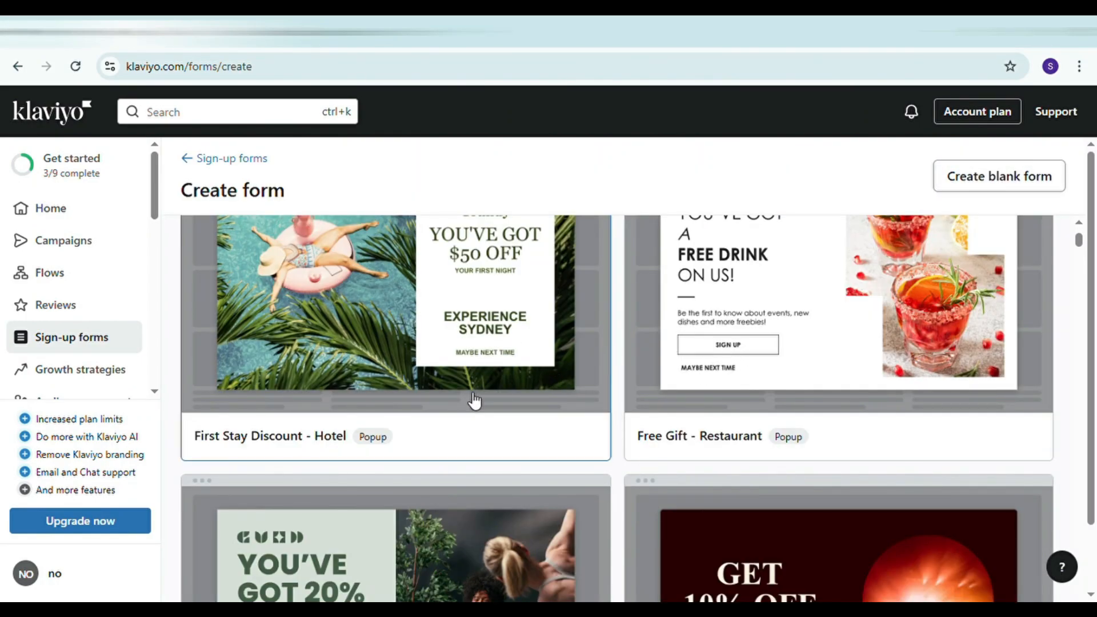
left_click(473, 400)
scroll(800, 474, "down", 3)
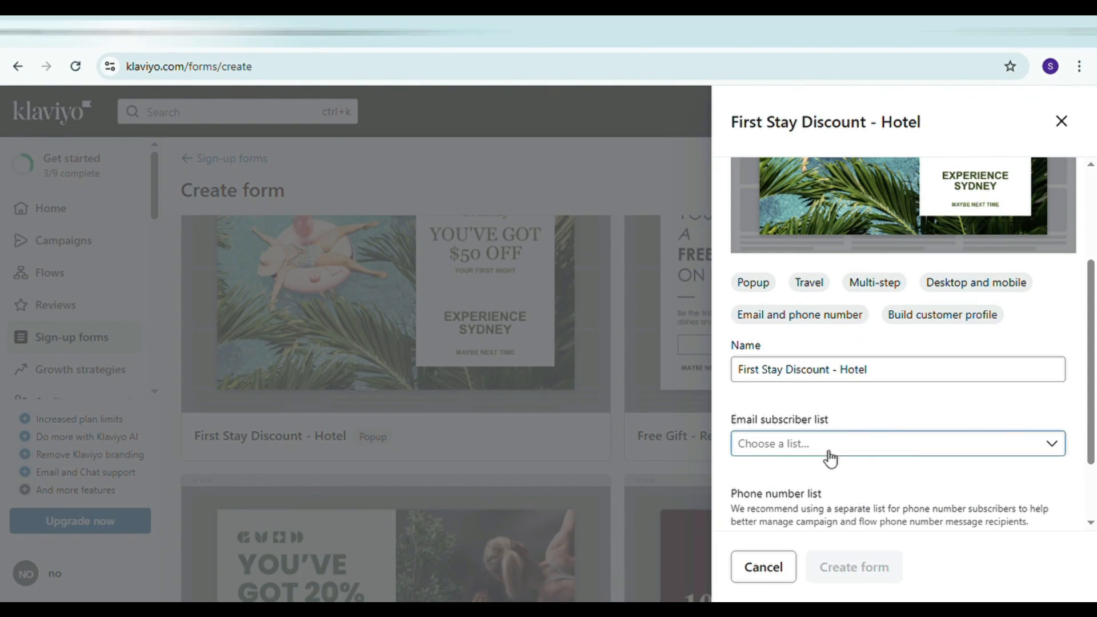
left_click(830, 452)
left_click(788, 355)
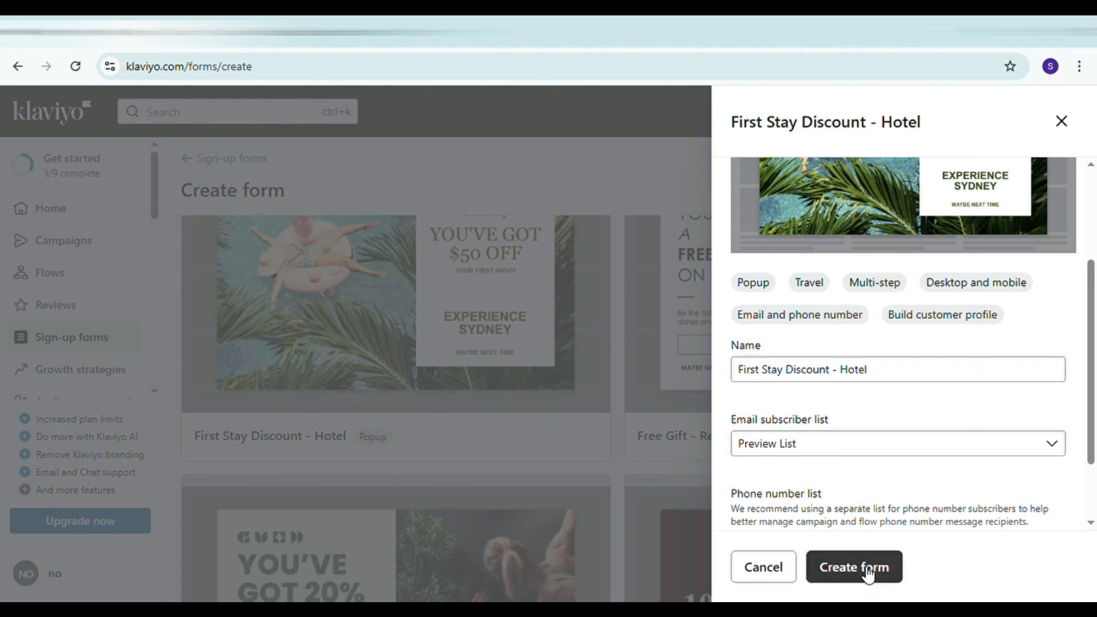
left_click(869, 571)
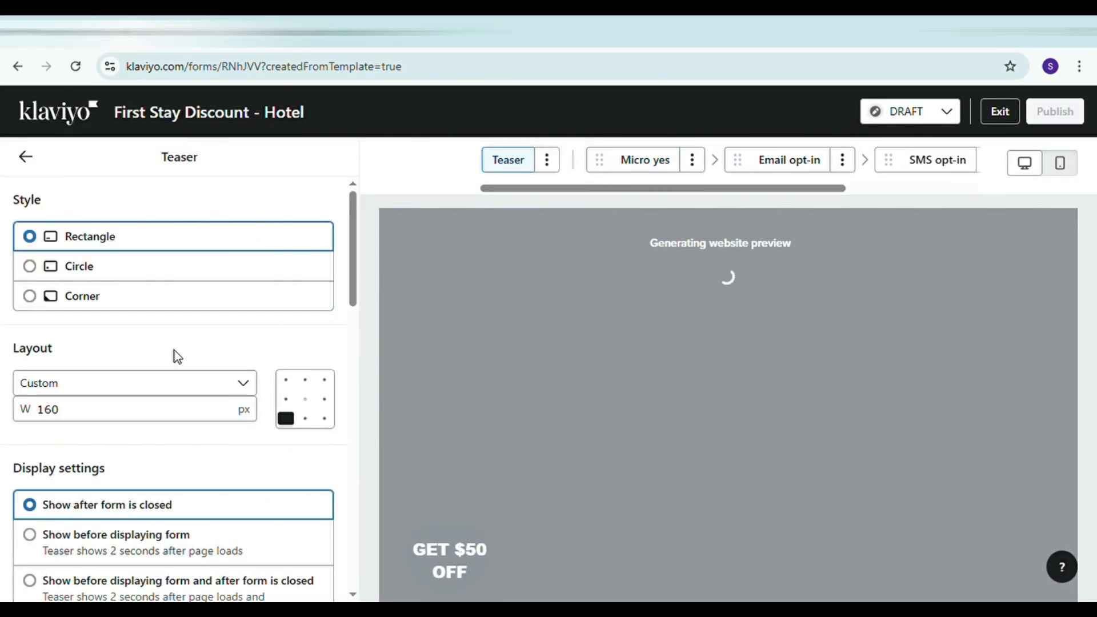
Look over the form's Teaser settings and publish the form without reviewing its active alert.
scroll(126, 351, "down", 3)
scroll(103, 257, "down", 3)
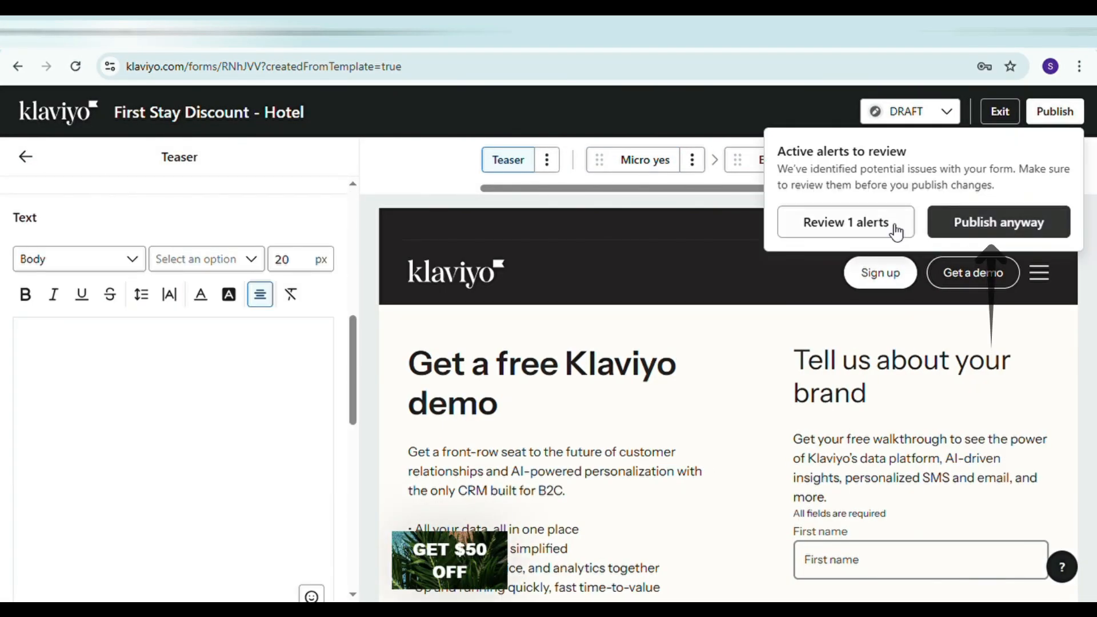
left_click(997, 222)
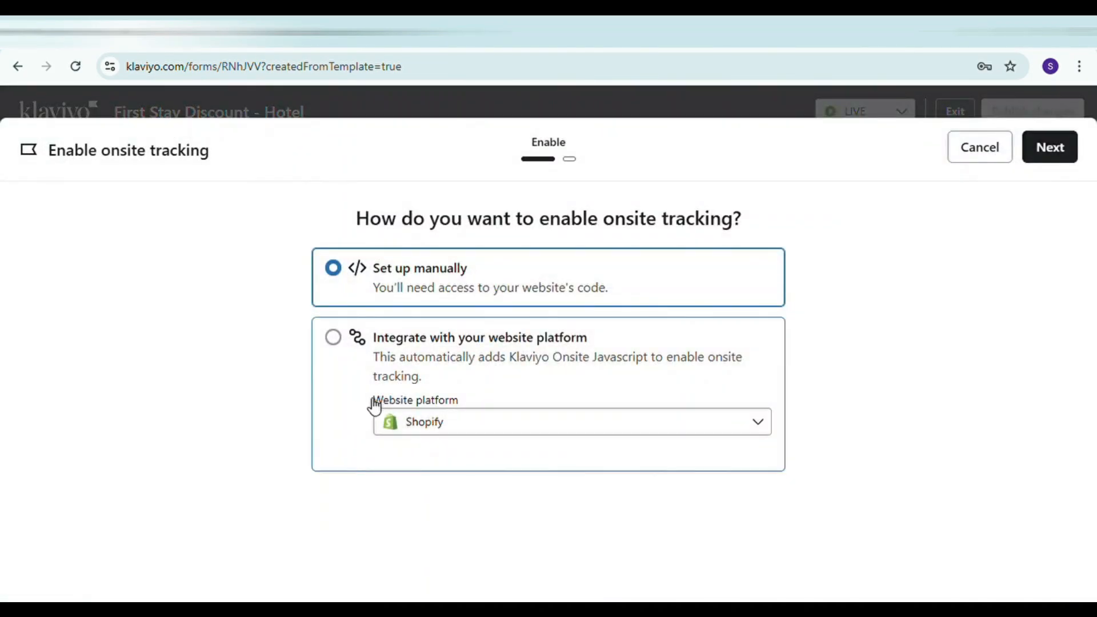
Choose to enable the form's onsite tracking by integrating with the Shopify website platform instead of manual setup, and continue.
left_click(333, 338)
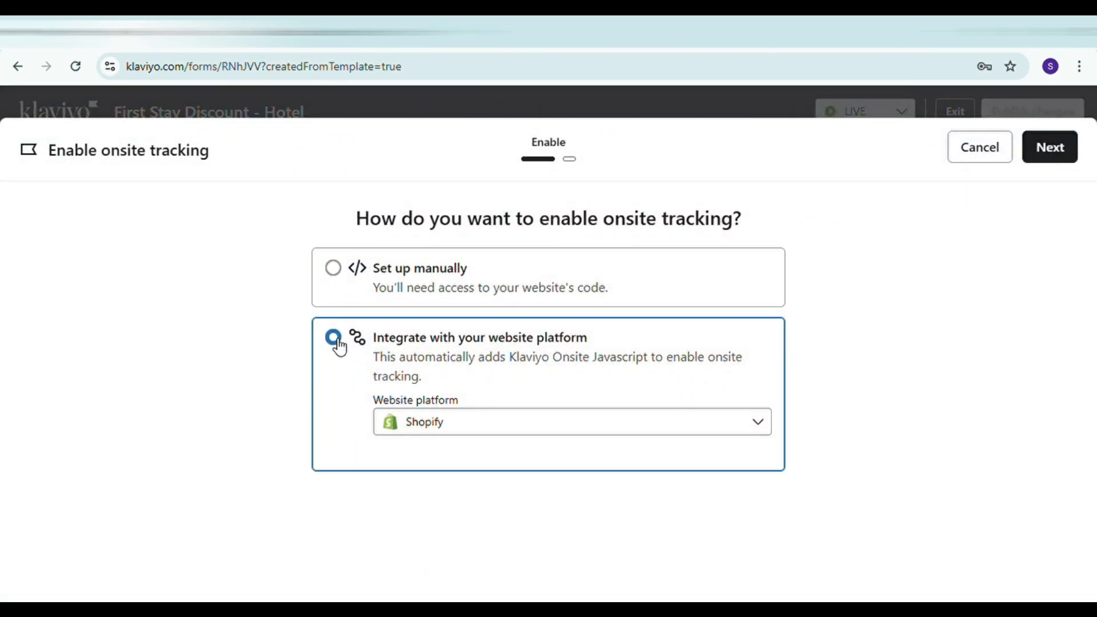
left_click(1053, 149)
left_click(166, 394)
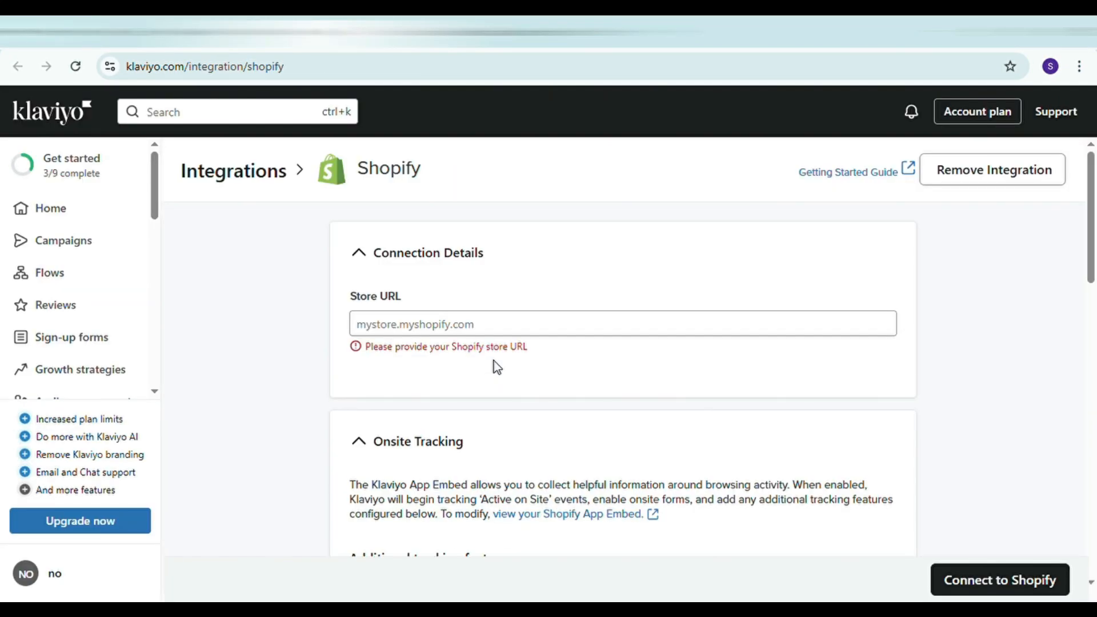
Connect the integration to the Shopify store nhanp0-t0.myshopify.com and install the Klaviyo: Email Marketing & SMS app with the requested access.
scroll(531, 427, "down", 4)
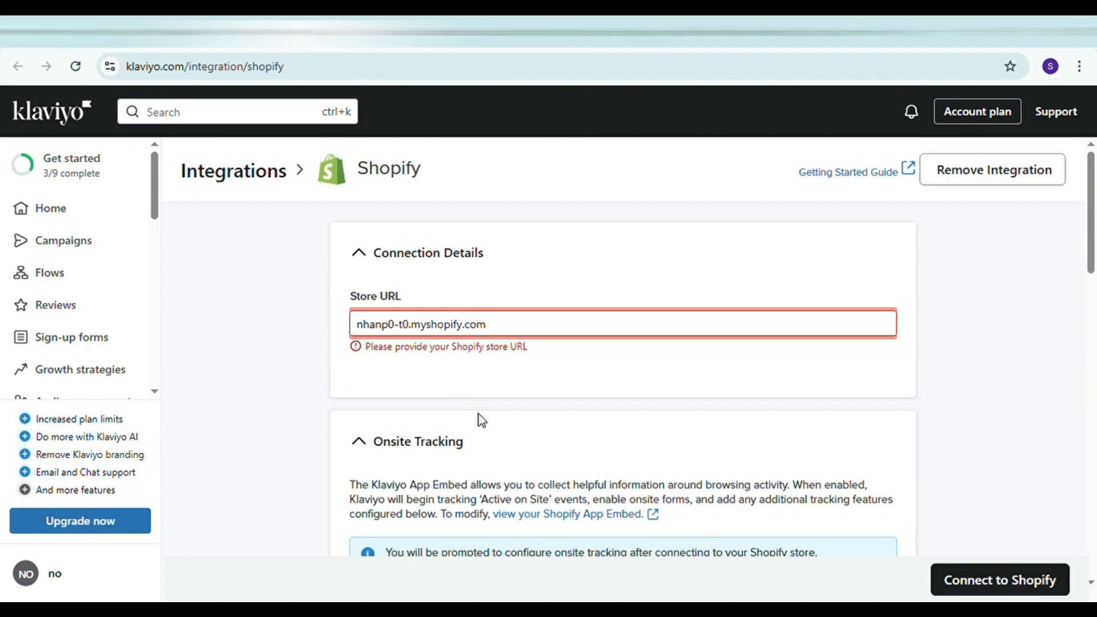
left_click_drag(486, 325, 351, 330)
left_click(543, 324)
left_click(983, 583)
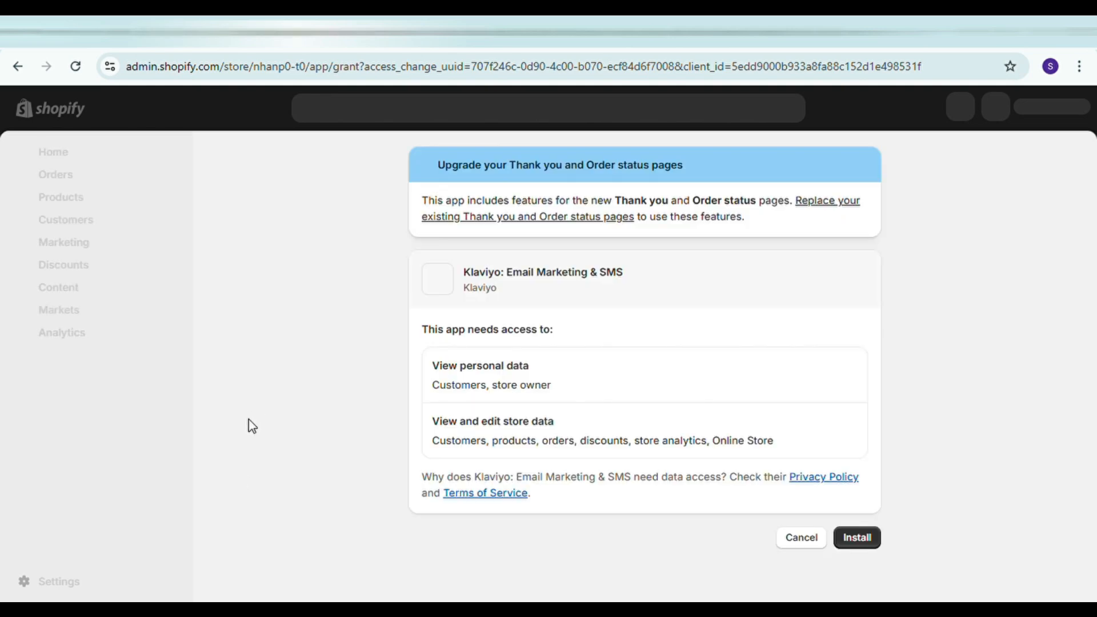
left_click(857, 567)
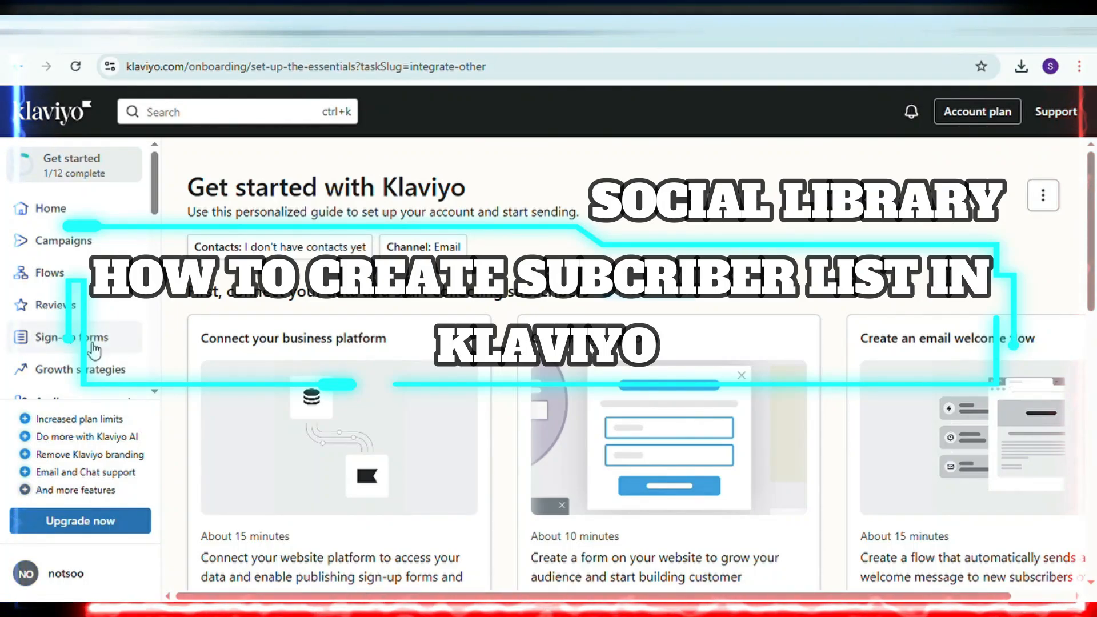
Create a new static list named EMAIL in Lists & segments without any tags.
scroll(82, 362, "down", 2)
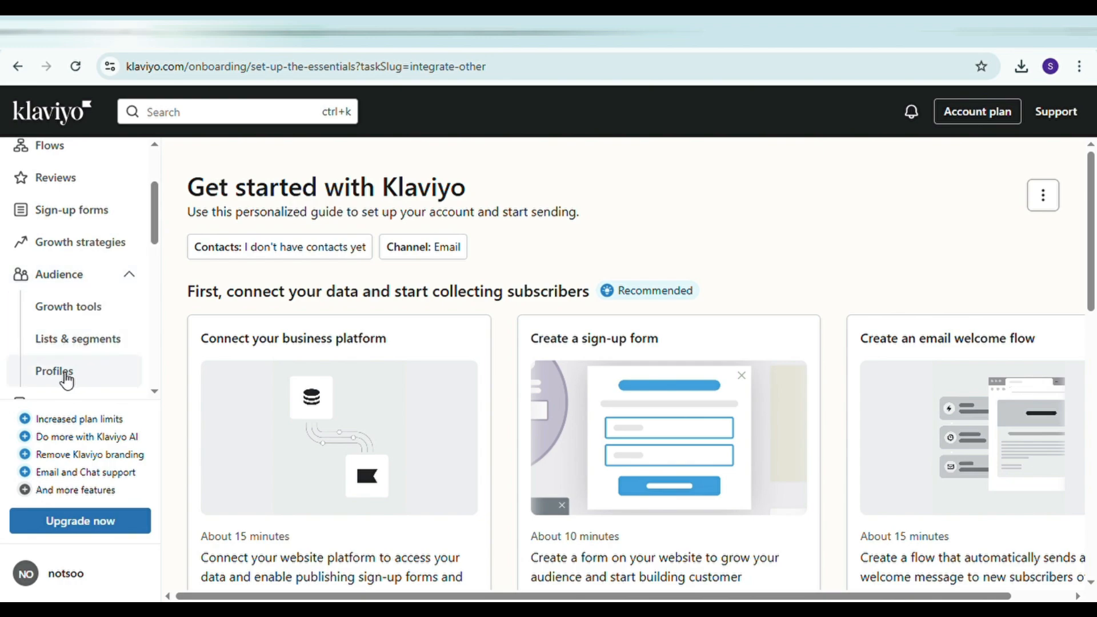
left_click(100, 347)
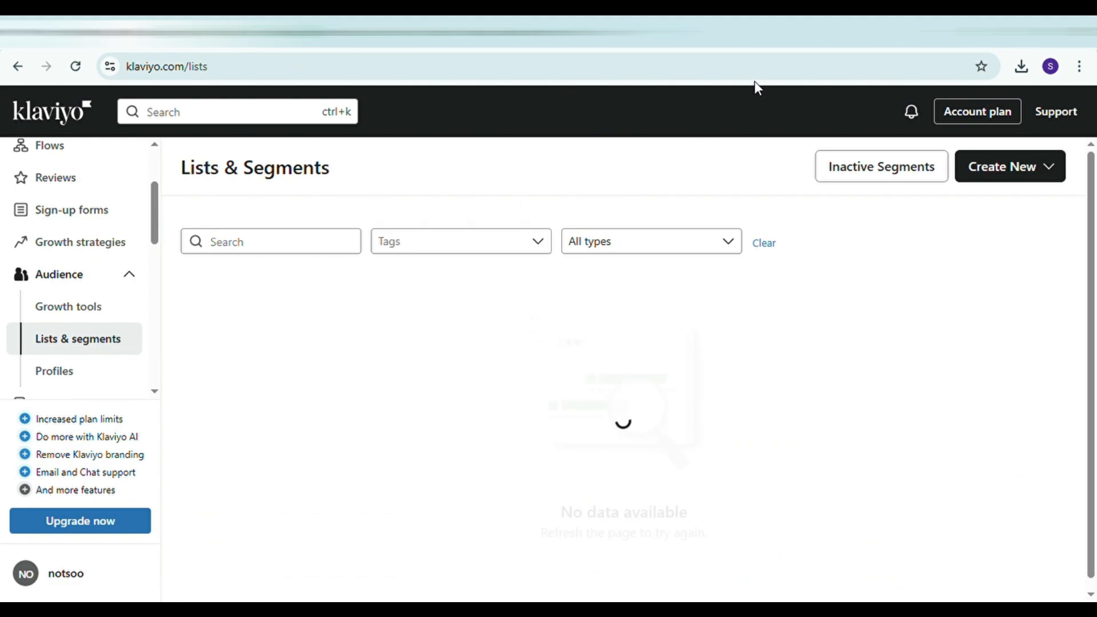
left_click(1036, 165)
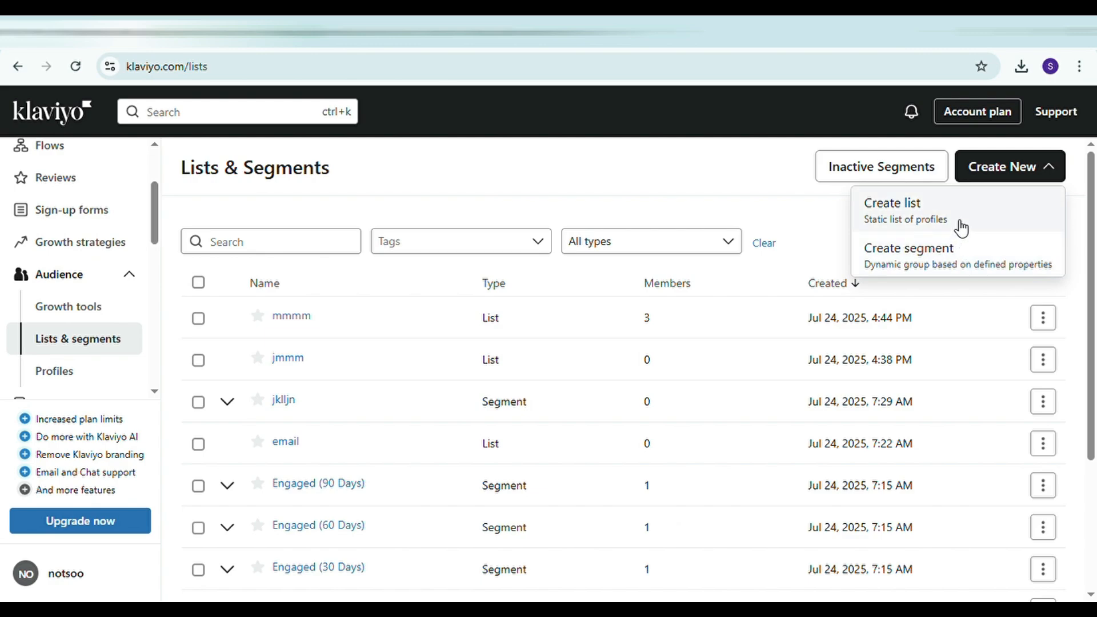
left_click(962, 228)
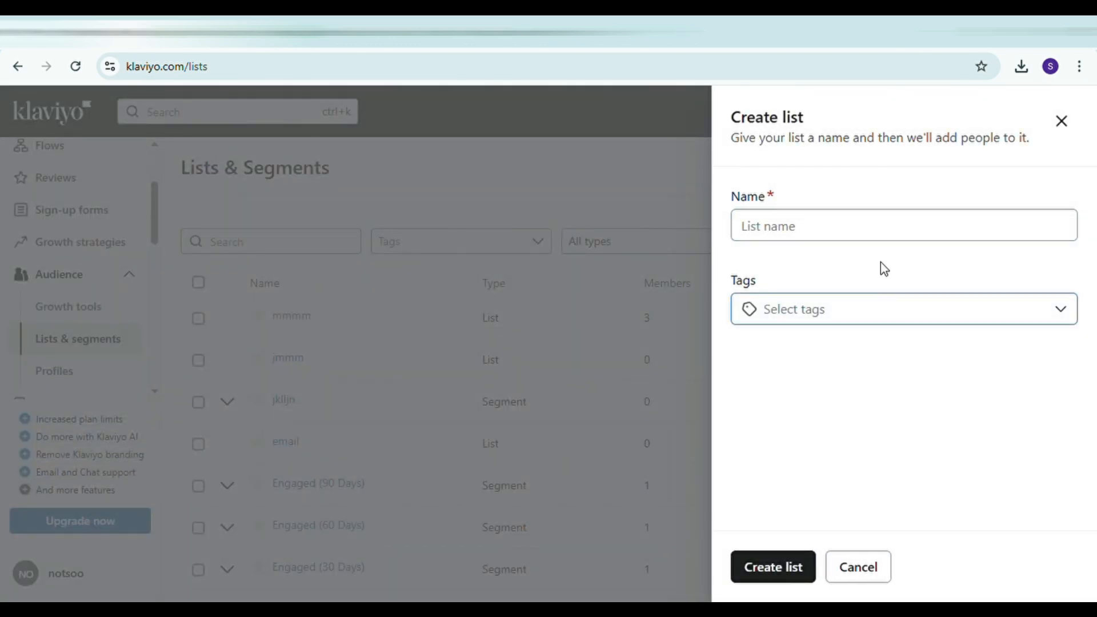
left_click(900, 238)
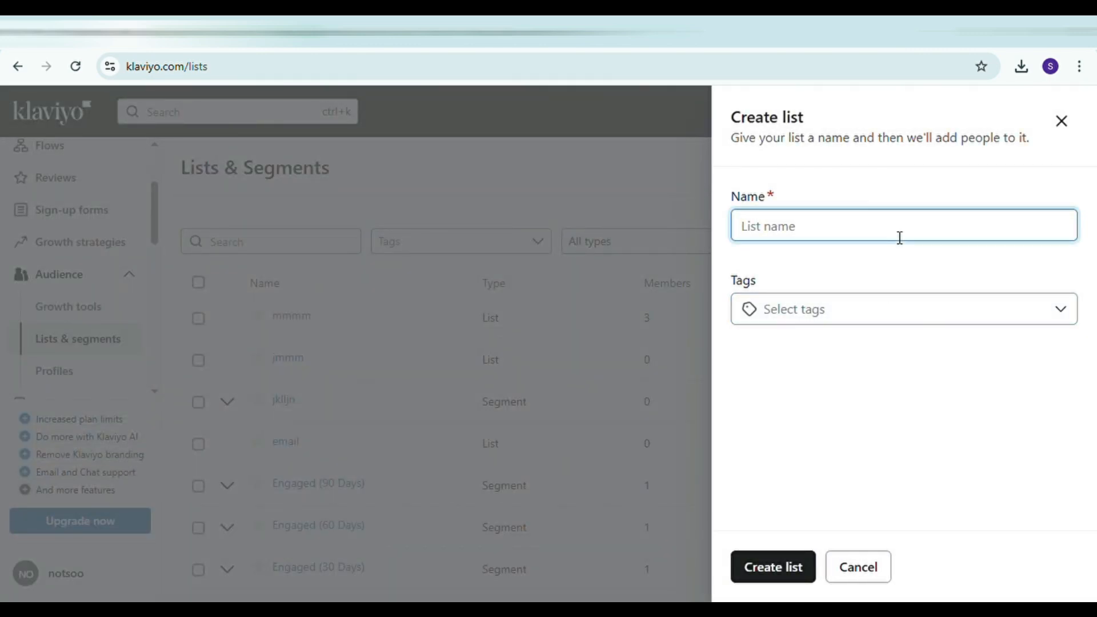
type("EMAIL")
left_click(849, 325)
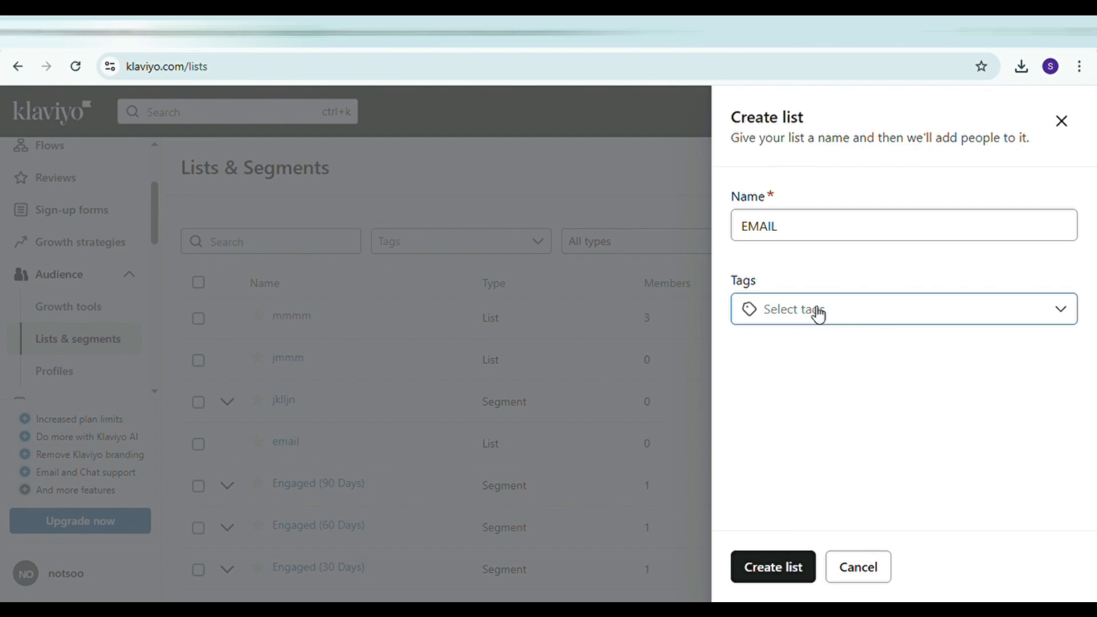
left_click(779, 577)
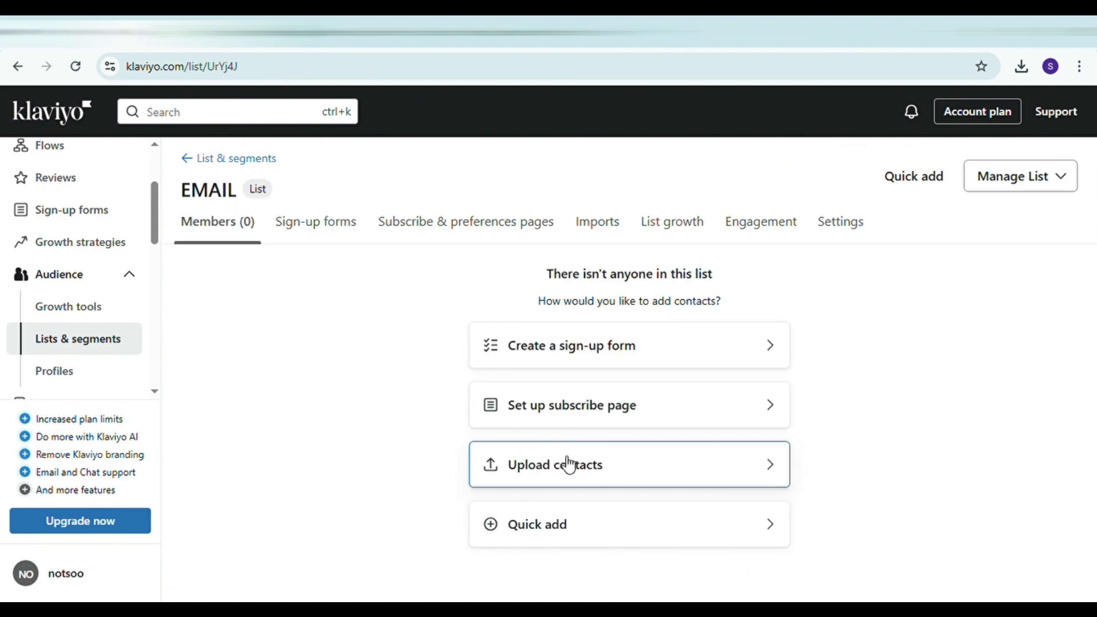
Import three pasted contacts with email, firstname and lastname columns into the EMAIL list.
left_click(1008, 184)
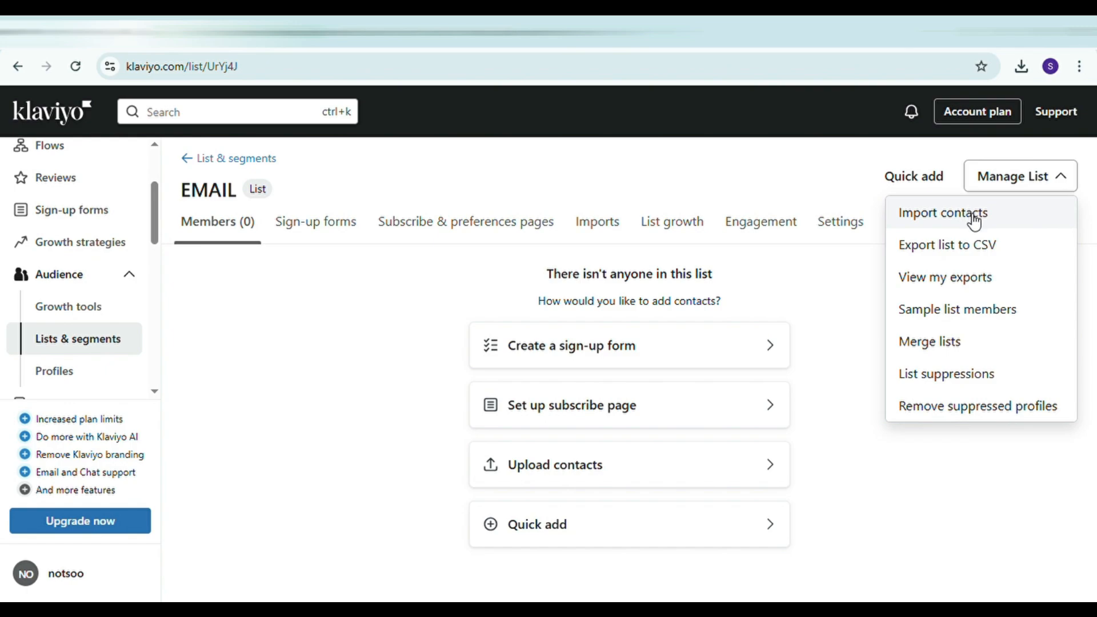
left_click(975, 222)
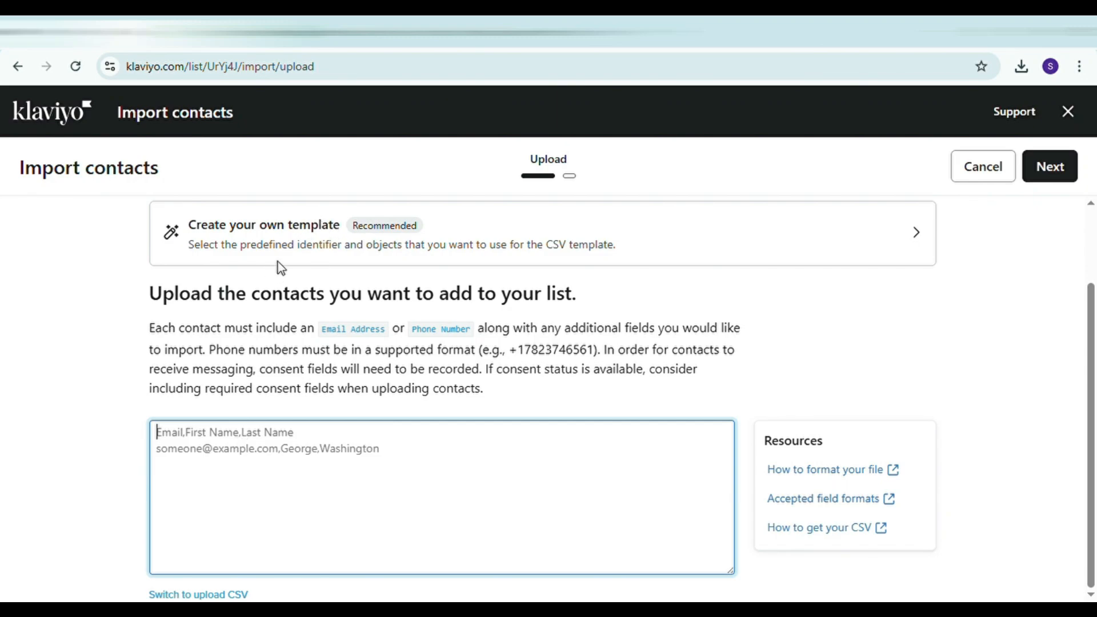
key("ctrl+v")
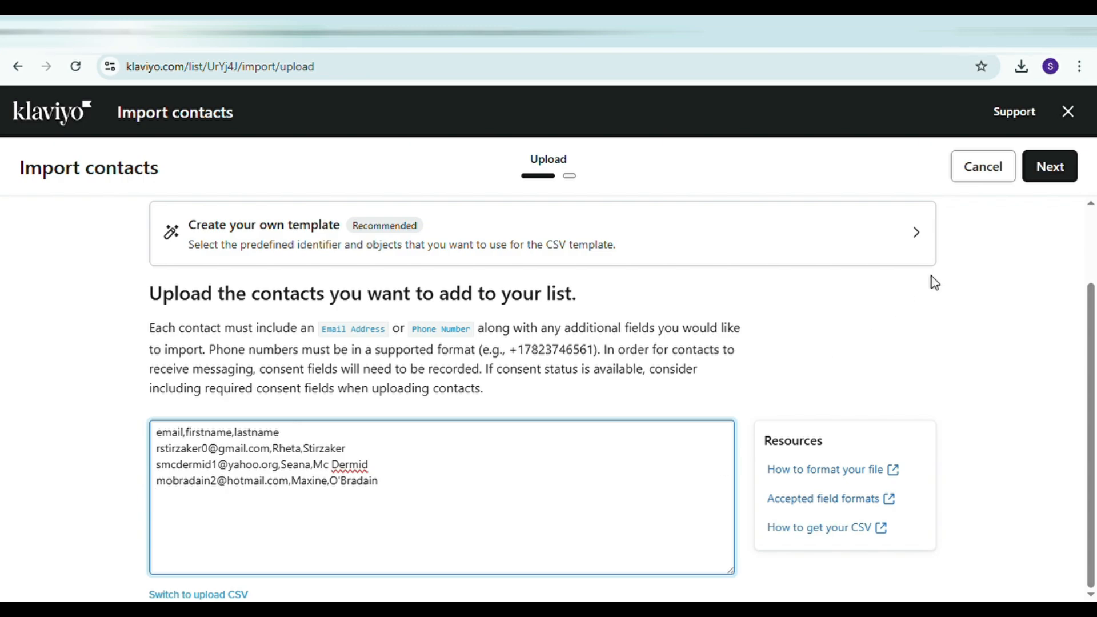
left_click(1053, 157)
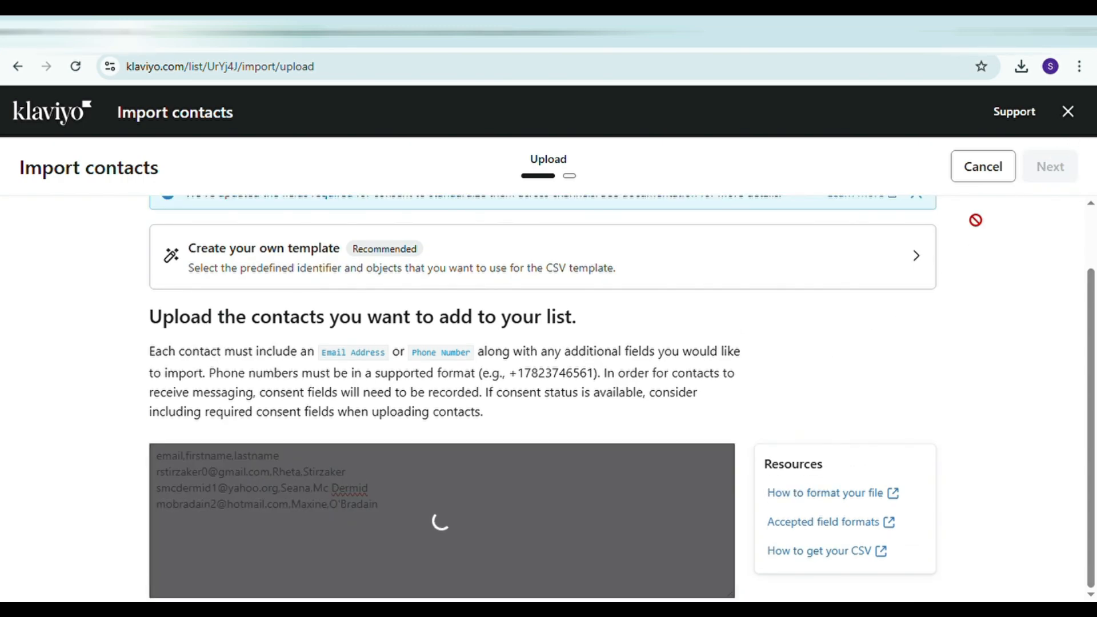
left_click(1053, 167)
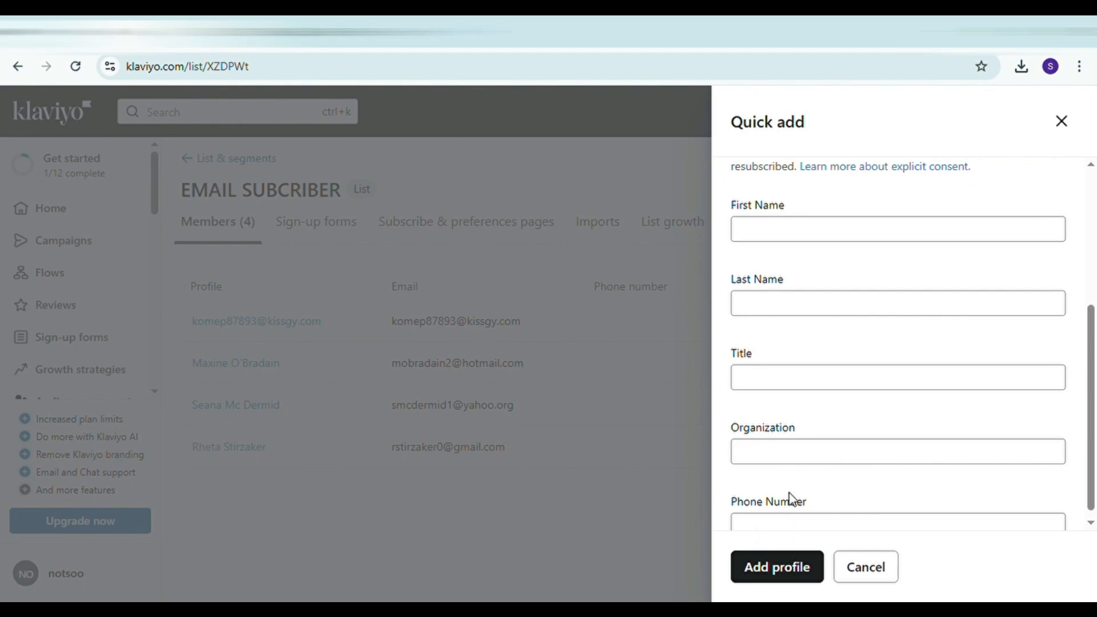
Quick-add a profile to the EMAIL SUBCRIBER list, leaving the name, title, organization and phone number fields blank.
scroll(799, 469, "down", 2)
left_click(788, 569)
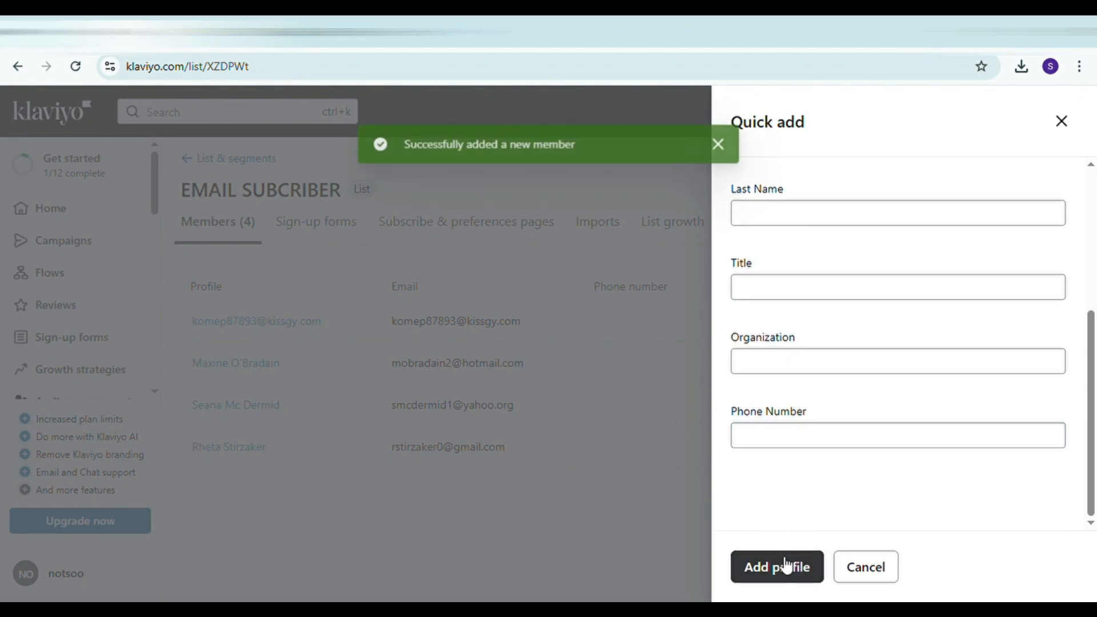
left_click(718, 144)
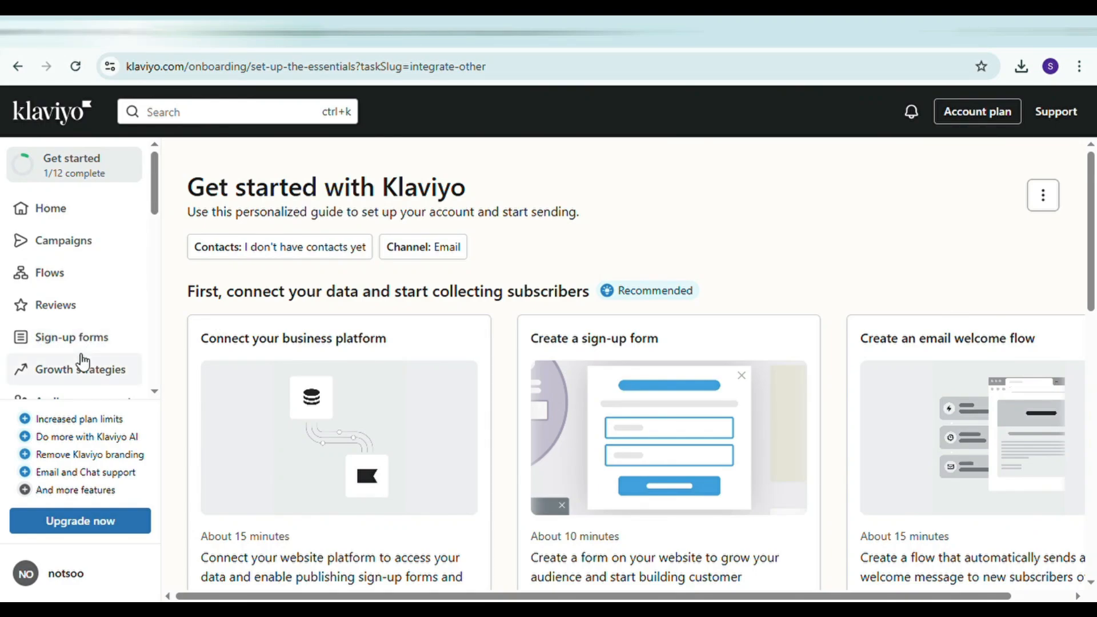
Examine the profile counts and the table of existing profiles on the Profiles page.
scroll(83, 363, "down", 3)
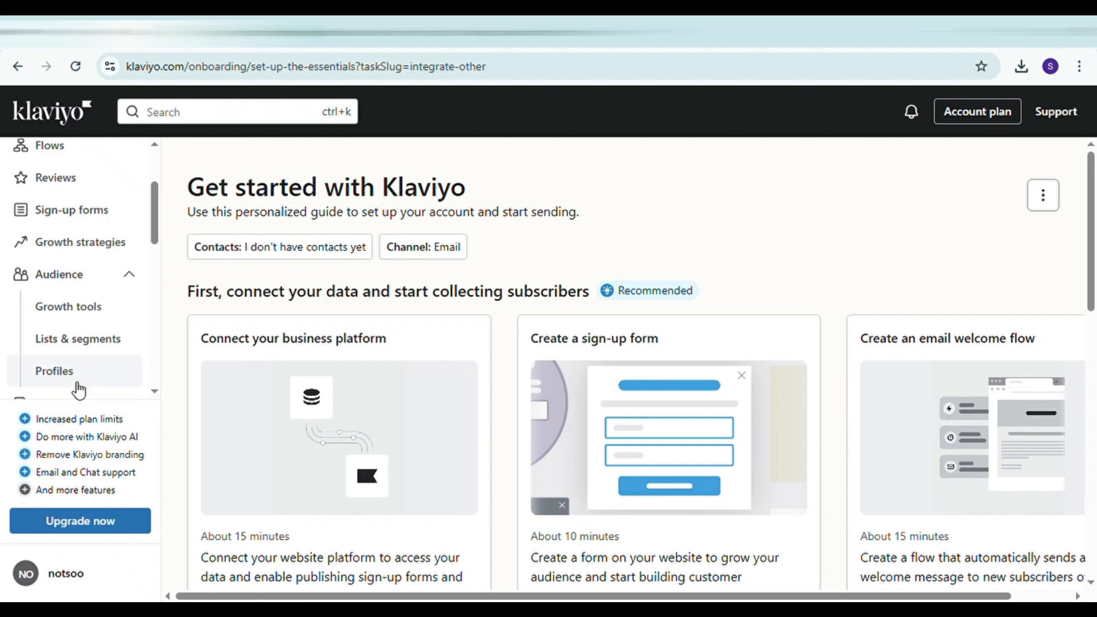
left_click(91, 372)
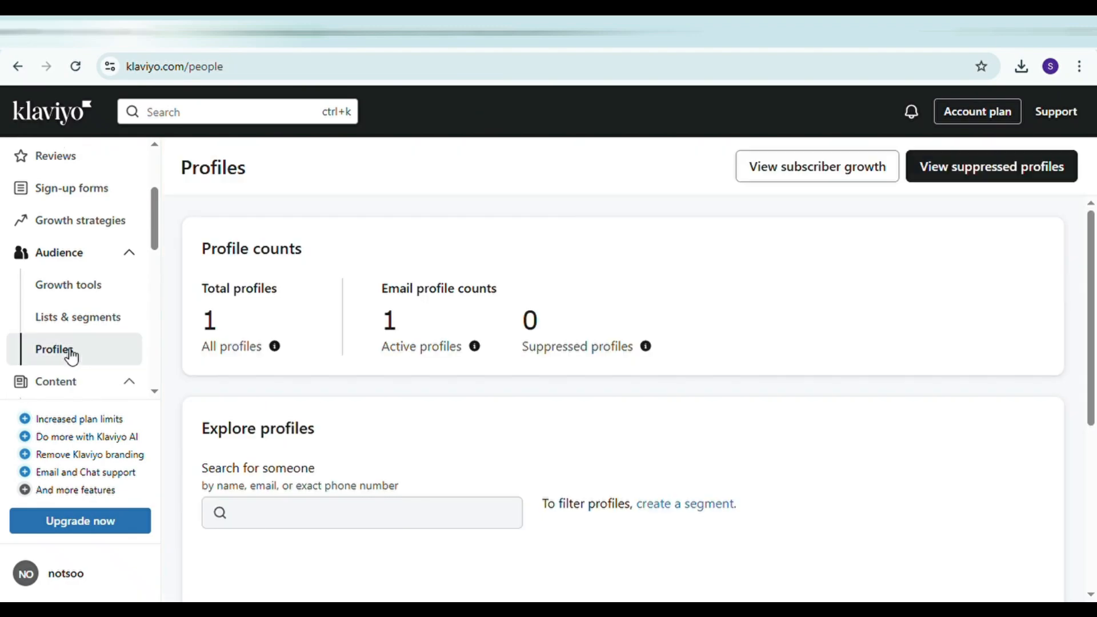
scroll(306, 519, "down", 2)
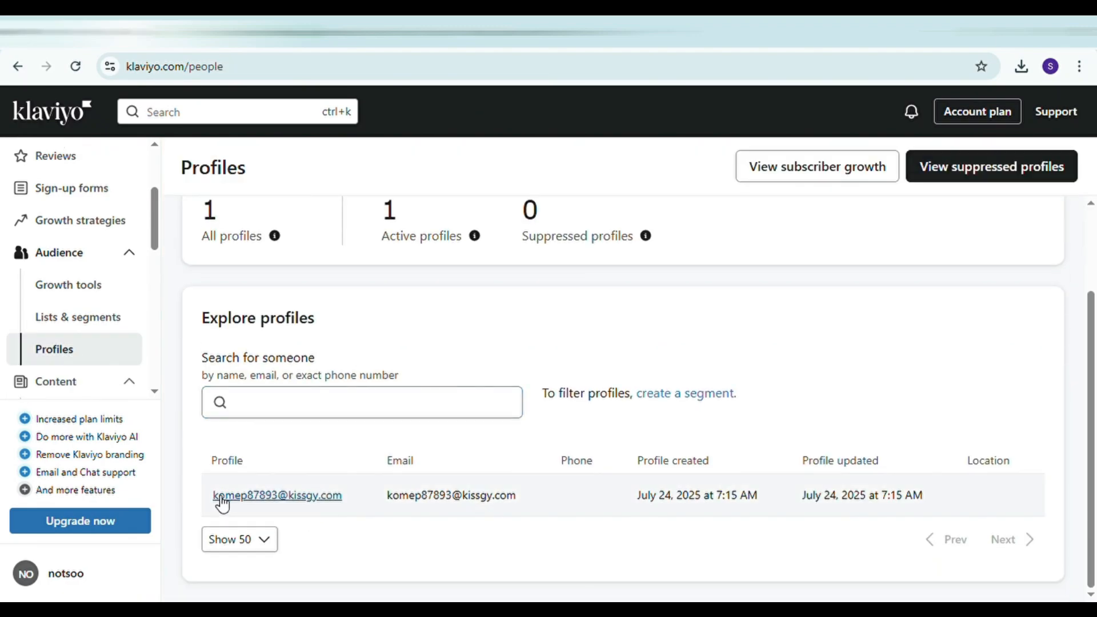
scroll(424, 424, "up", 2)
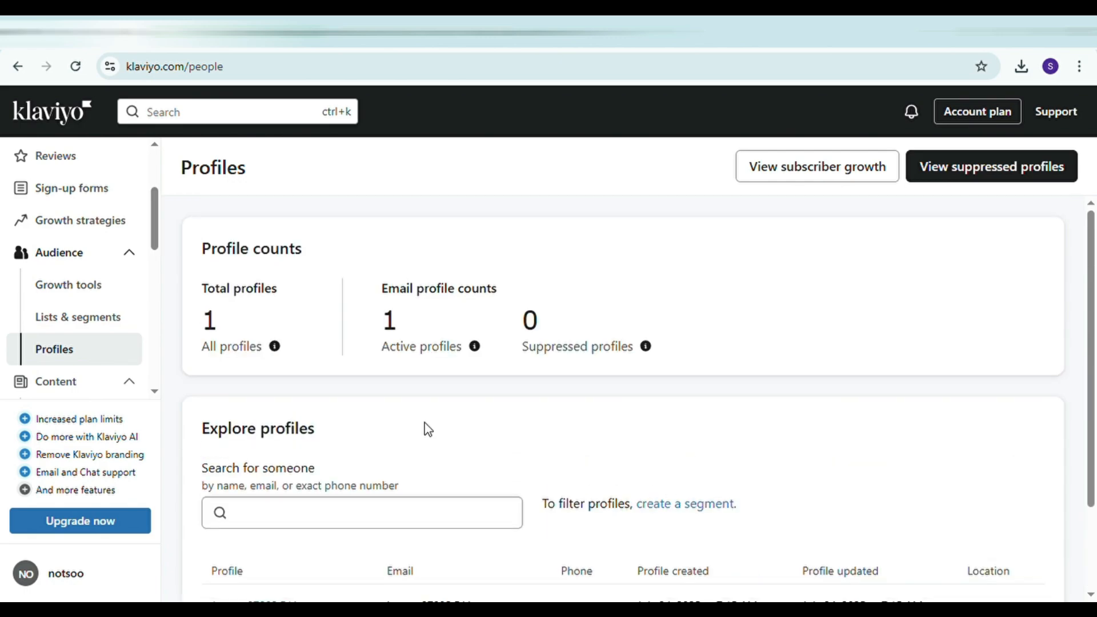
scroll(293, 397, "down", 2)
scroll(294, 396, "up", 2)
scroll(293, 396, "down", 2)
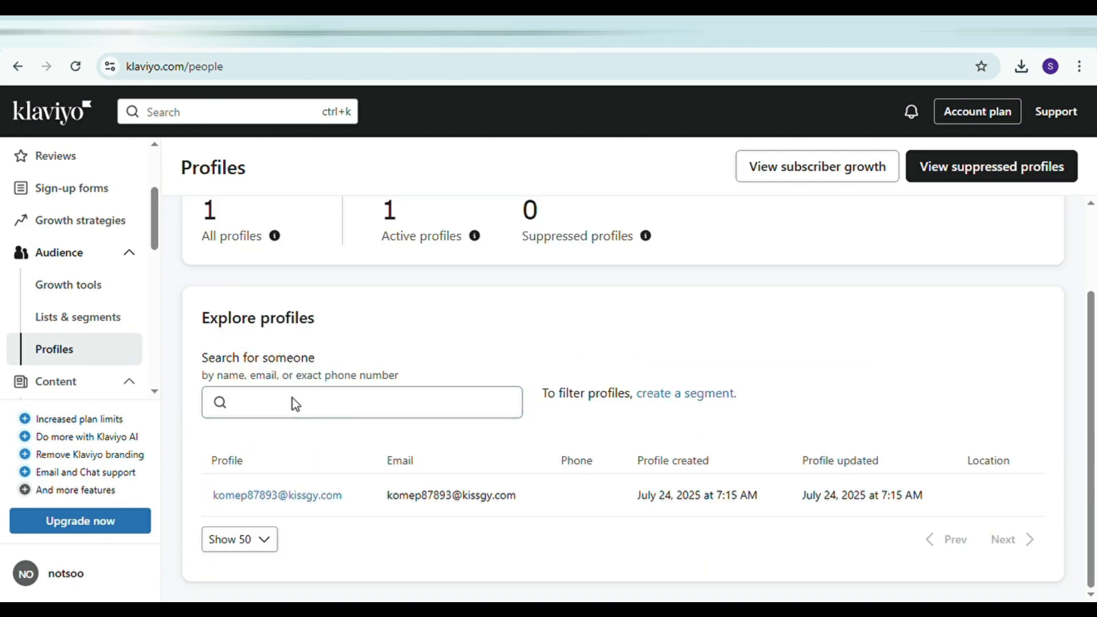
Open the listed profile and start deleting it.
left_click(309, 498)
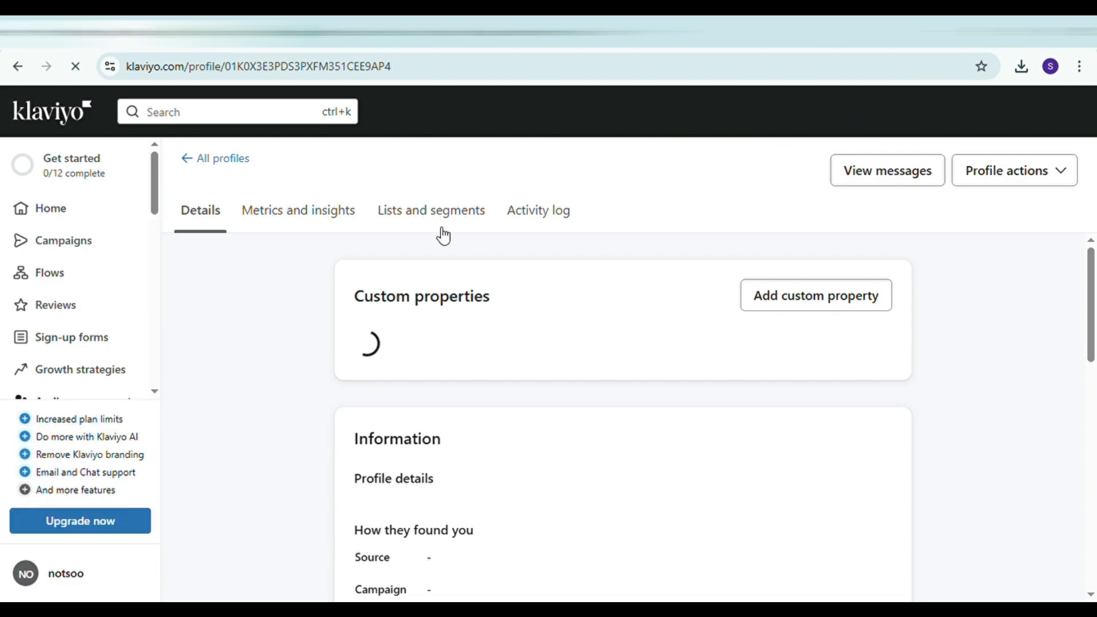
left_click(1047, 188)
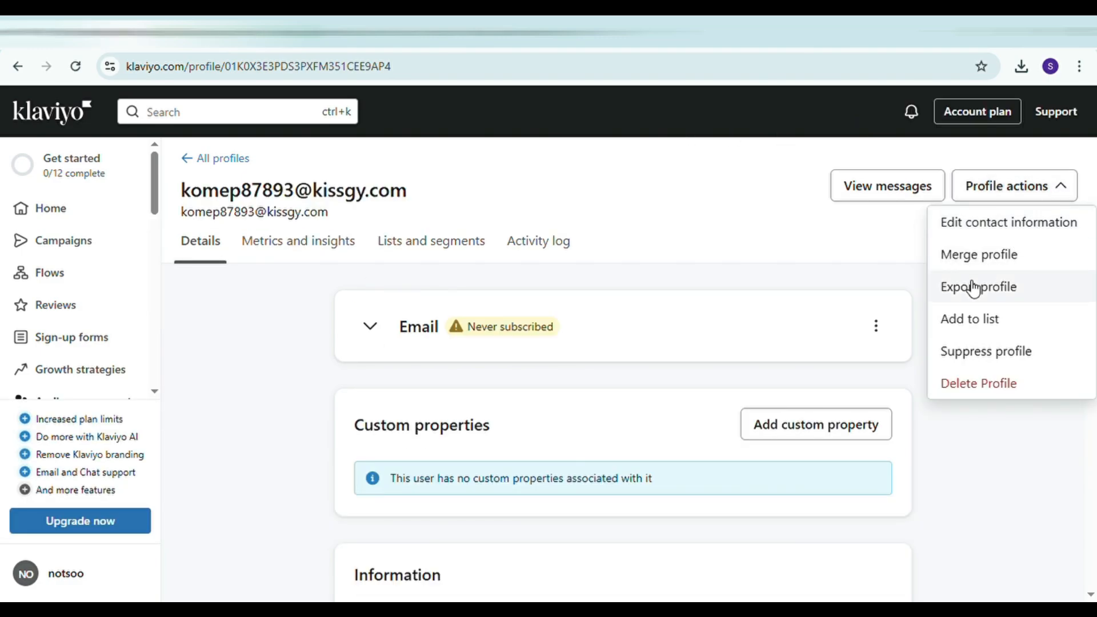
left_click(987, 394)
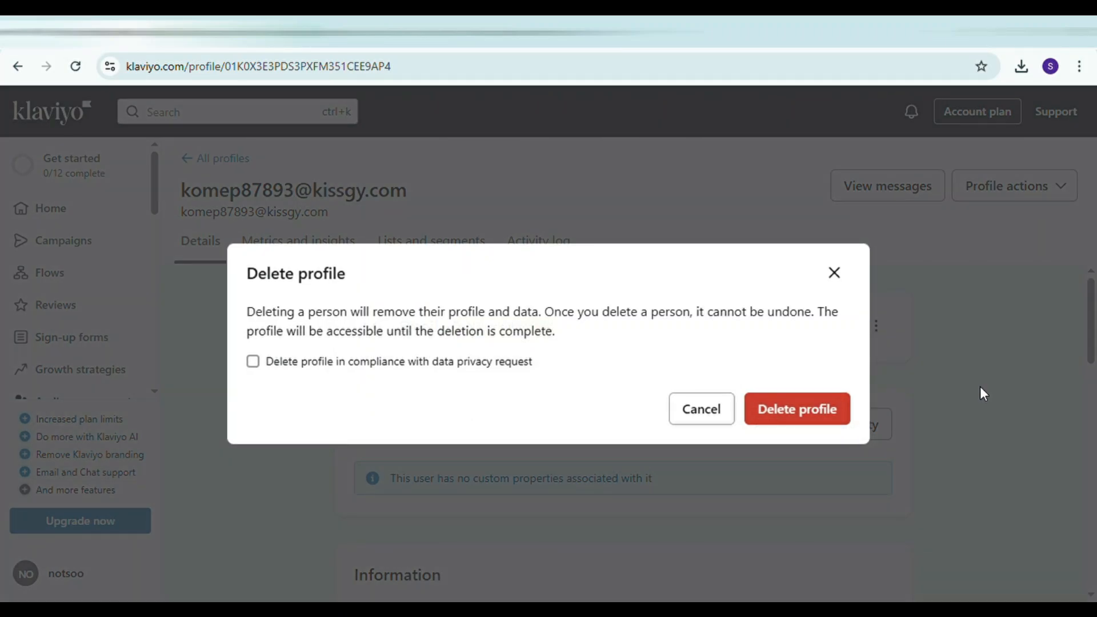